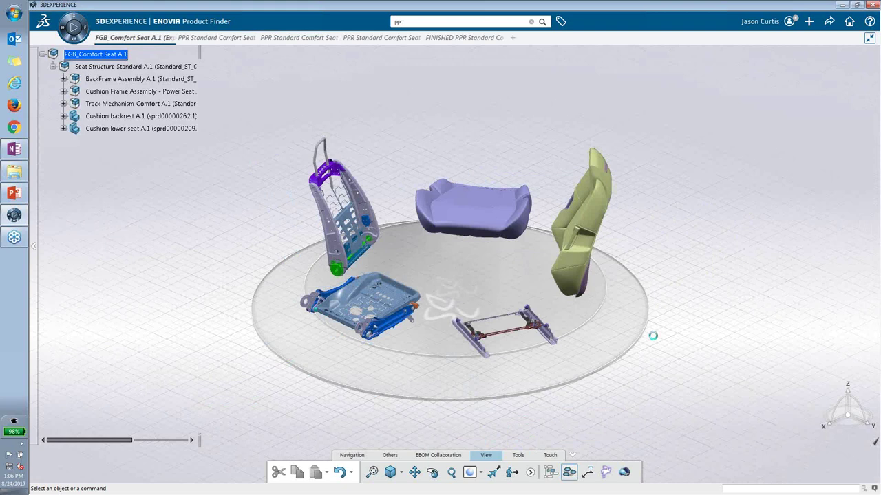
# Examine the exploded Comfort Seat by exploding the Track Mechanism Comfort assembly into its parts and collapsing it again.
pyautogui.moveTo(656, 307); pyautogui.dragTo(647, 309, button='middle')
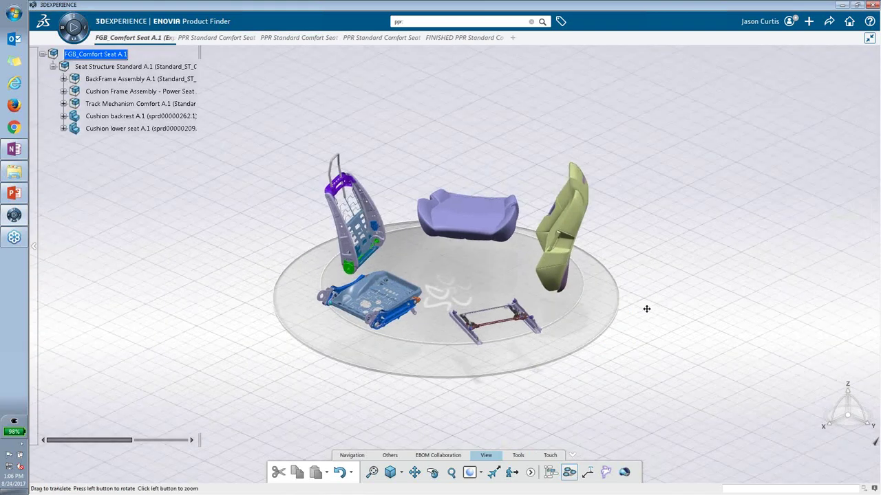
pyautogui.scroll(2, 561, 335)
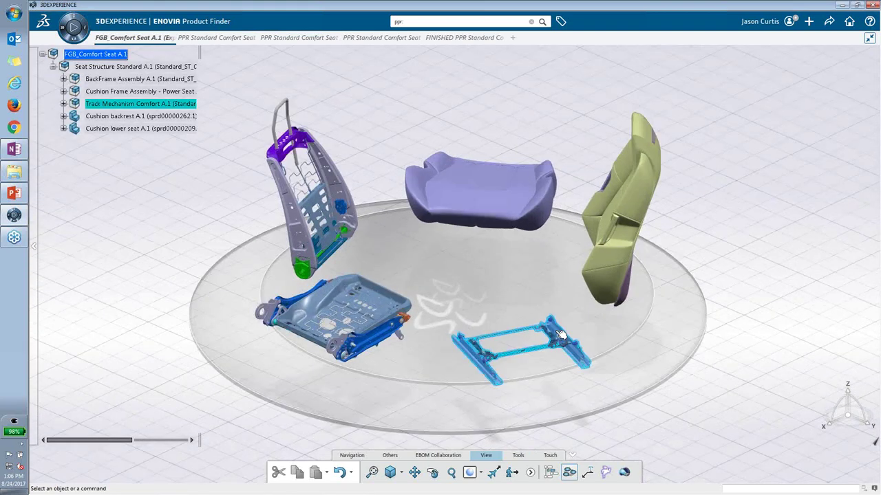
pyautogui.click(561, 335)
pyautogui.scroll(2, 653, 325)
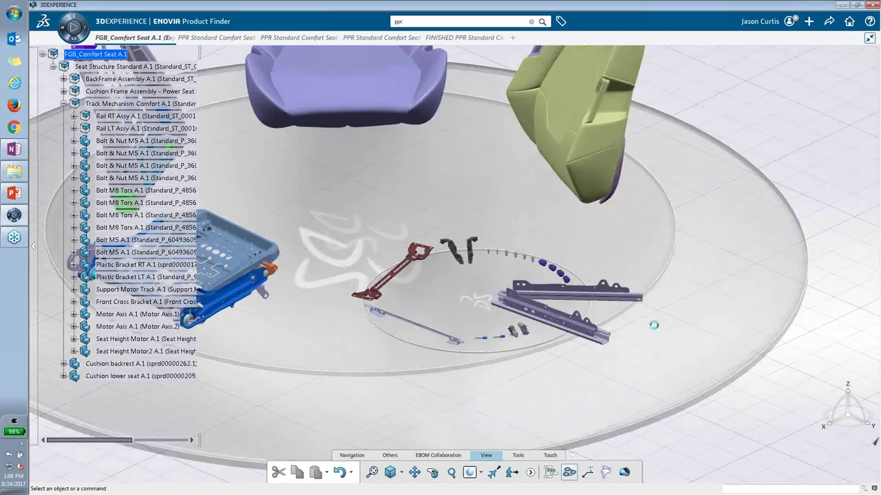
pyautogui.scroll(2, 653, 325)
pyautogui.click(470, 301)
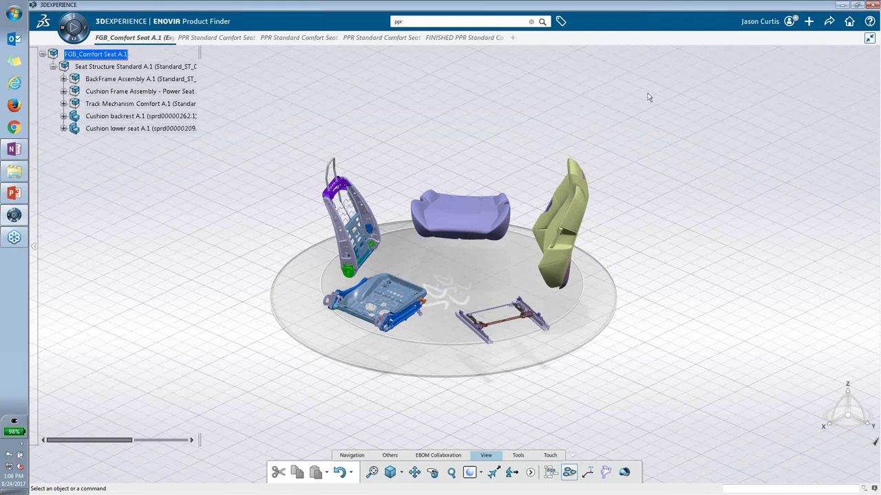
# Switch to the Manufactured Item Definition session of the PPR Standard Comfort Seat and show its full set of authoring commands.
pyautogui.moveTo(220, 41)
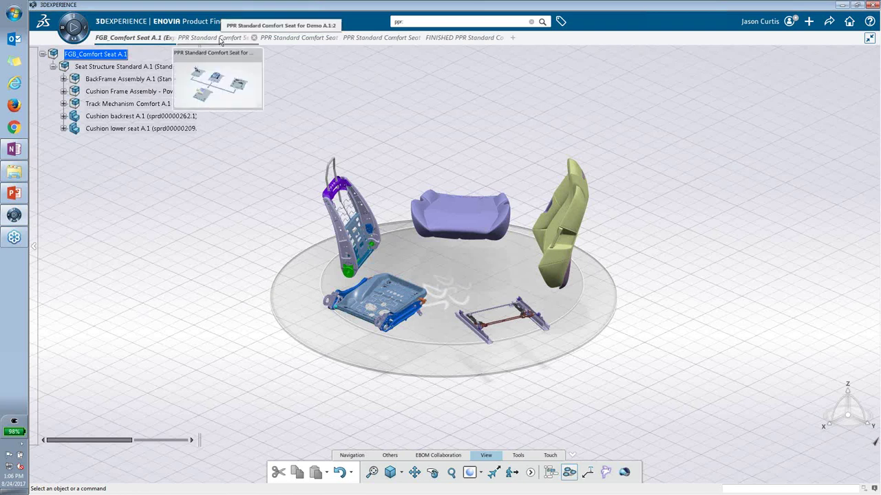
pyautogui.click(220, 38)
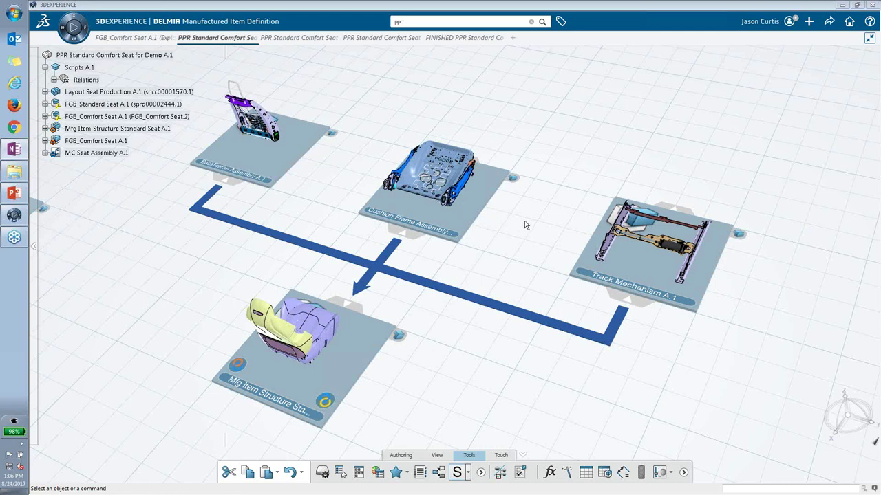
pyautogui.moveTo(533, 220); pyautogui.dragTo(525, 230, button='middle')
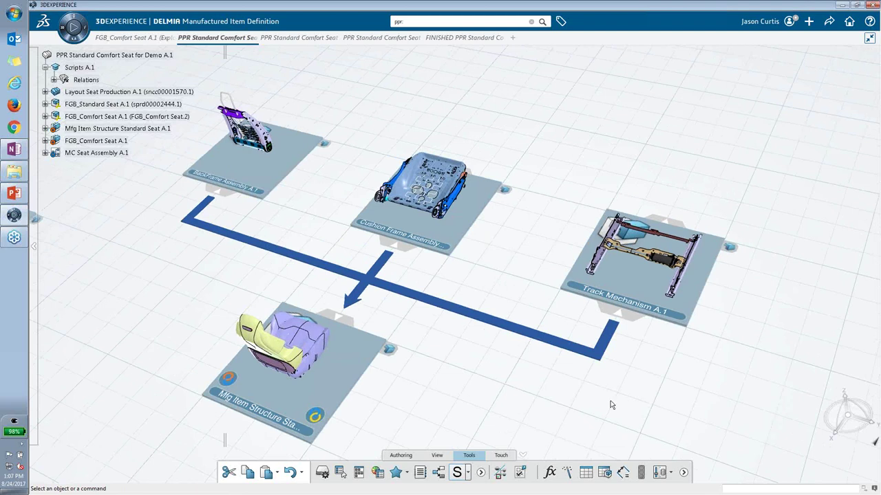
pyautogui.click(400, 455)
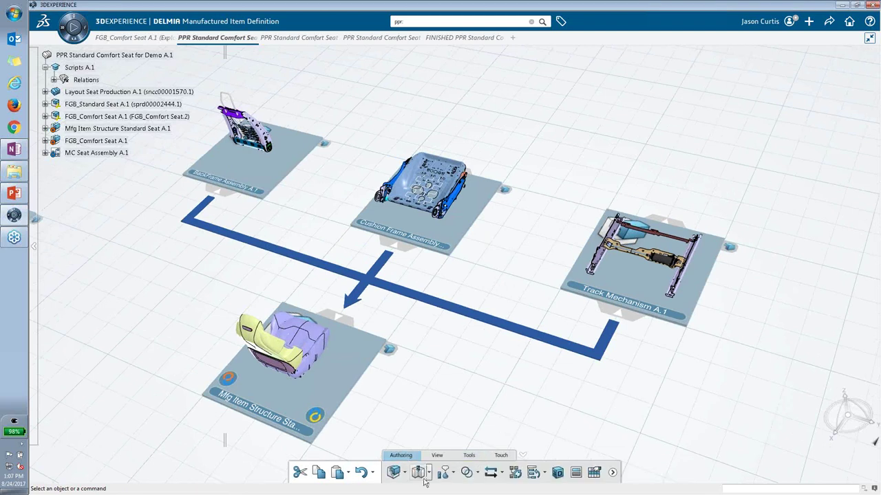
pyautogui.click(453, 474)
pyautogui.click(612, 473)
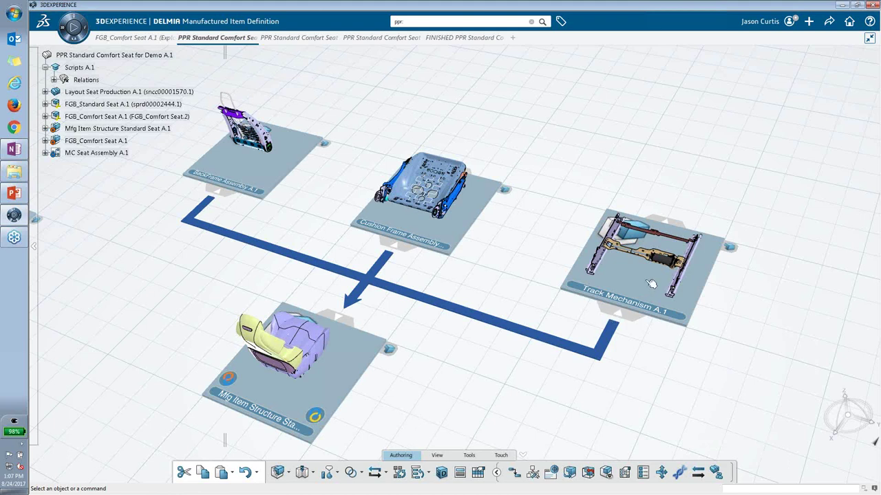
# Expand the Track Mechanism and Base Frame tiles to examine their manufactured items, and collapse the structure again.
pyautogui.click(674, 223)
pyautogui.moveTo(651, 222); pyautogui.dragTo(411, 325, button='middle')
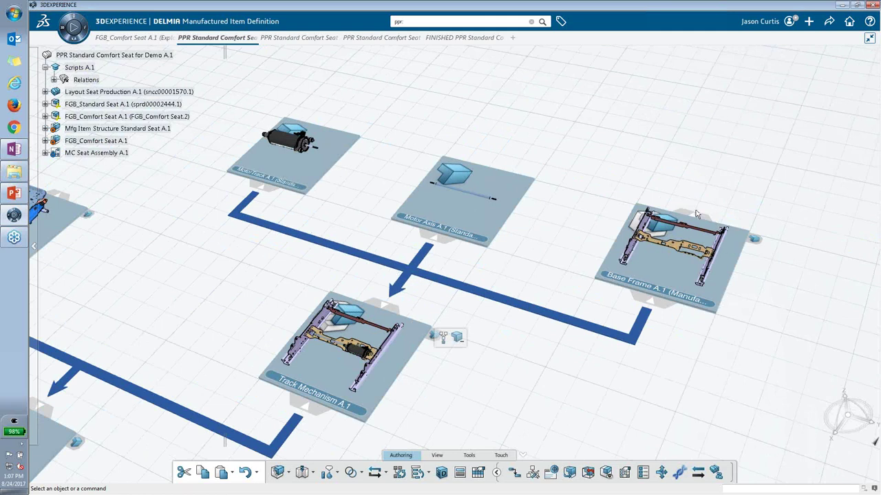
pyautogui.moveTo(695, 217)
pyautogui.mouseDown(button='middle')
pyautogui.moveTo(540, 279)
pyautogui.moveTo(515, 346)
pyautogui.moveTo(458, 327)
pyautogui.moveTo(434, 369)
pyautogui.mouseUp(button='middle')
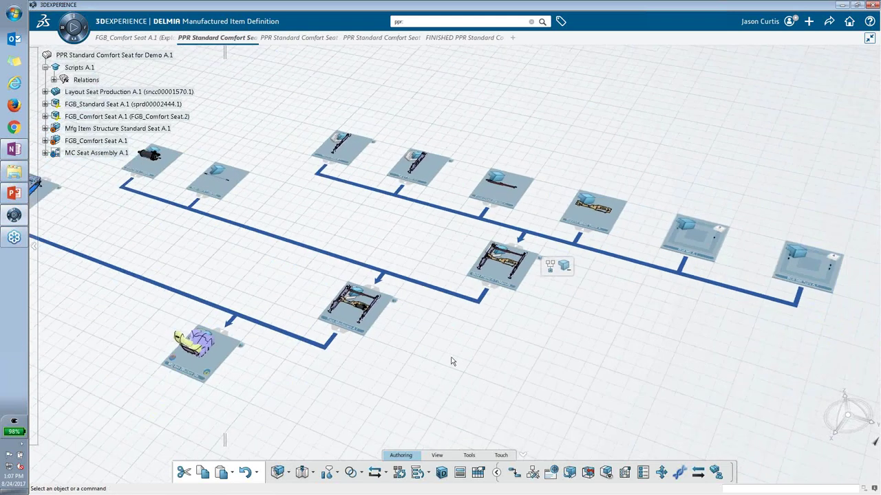
pyautogui.moveTo(530, 317); pyautogui.dragTo(528, 311, button='middle')
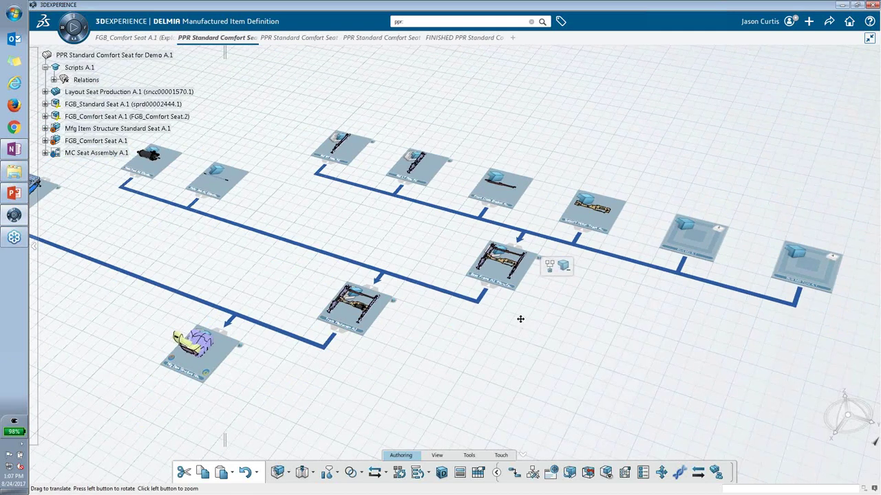
pyautogui.scroll(3, 519, 329)
pyautogui.moveTo(307, 332); pyautogui.dragTo(529, 237, button='middle')
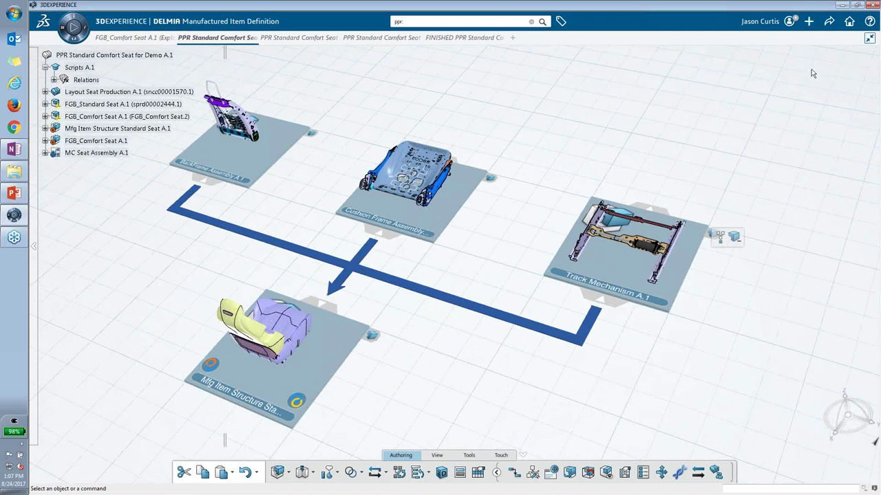
# Turn on the B.I. Essentials colouring for Product Assignment Status.
pyautogui.click(470, 454)
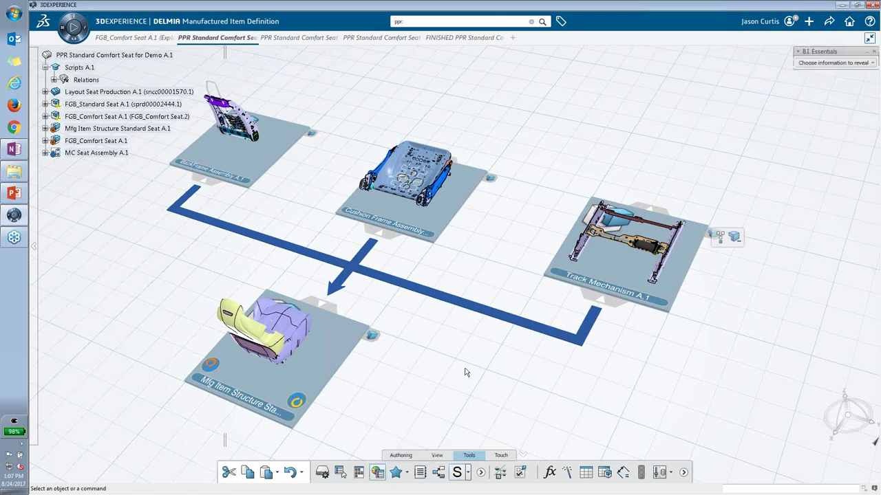
pyautogui.click(872, 63)
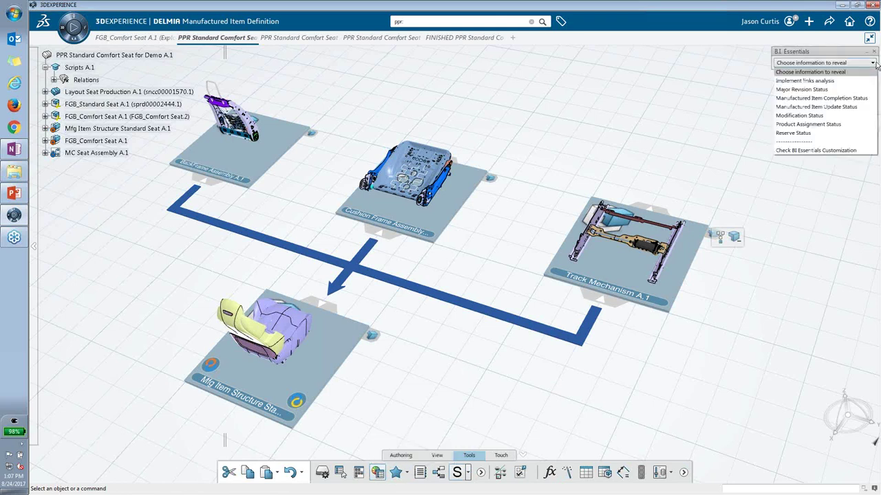
pyautogui.click(805, 124)
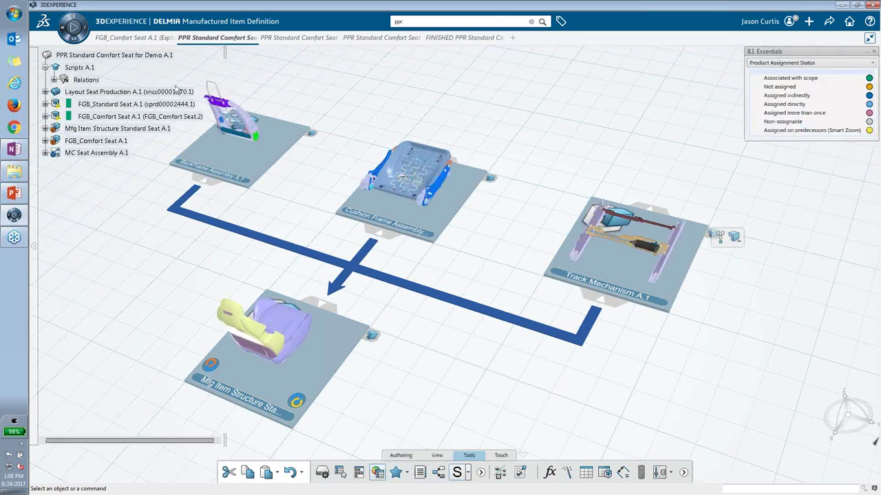
# Expand FGB_Standard Seat down through Seat Structure Standard to the parts of Track Mechanism Standard in the tree.
pyautogui.click(45, 104)
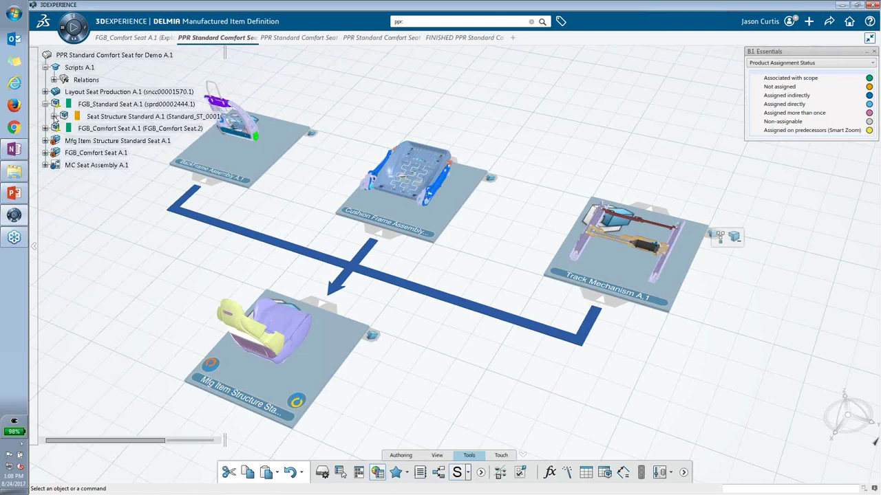
pyautogui.click(54, 116)
pyautogui.click(62, 153)
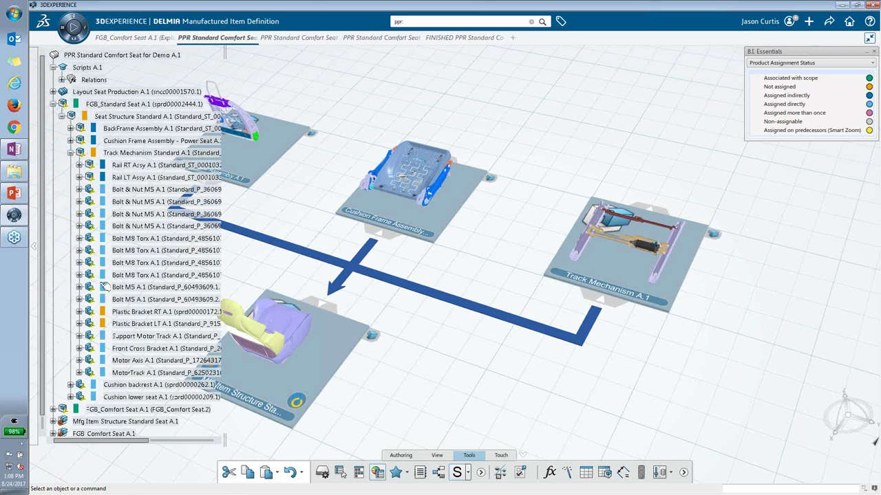
# Assign the unassigned Plastic Bracket RT and Plastic Bracket LT parts to the Track Mechanism manufacturing assembly.
pyautogui.click(658, 215)
pyautogui.moveTo(653, 196); pyautogui.dragTo(686, 211, button='middle')
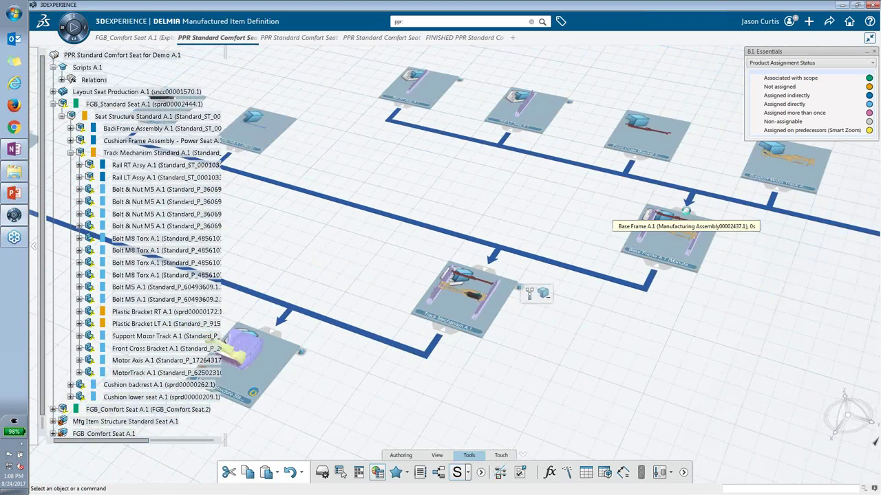
pyautogui.click(147, 312)
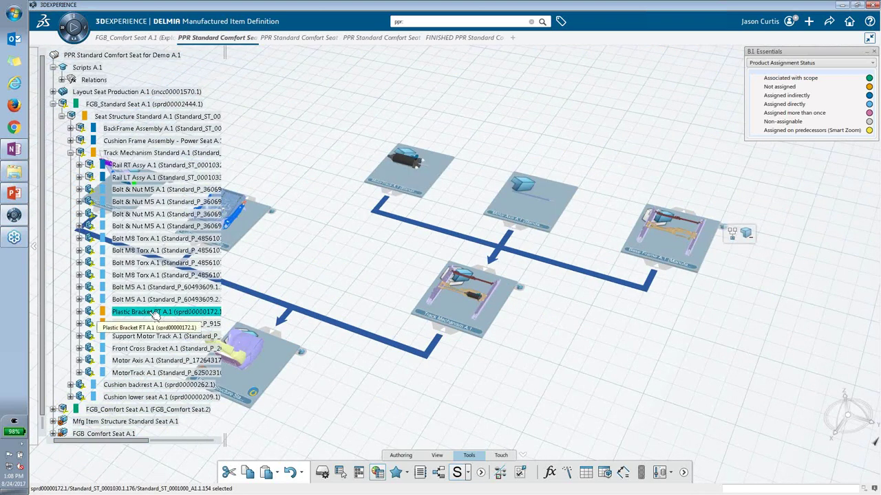
pyautogui.keyDown('ctrl'); pyautogui.click(153, 324); pyautogui.keyUp('ctrl')
pyautogui.moveTo(198, 329); pyautogui.dragTo(465, 309)
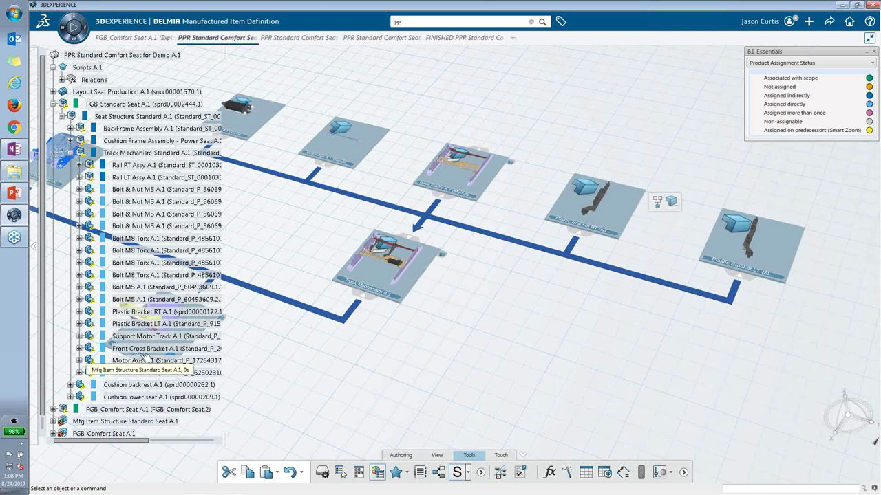
# Turn off the product assignment status colouring and collapse the Track Mechanism tile.
pyautogui.click(874, 51)
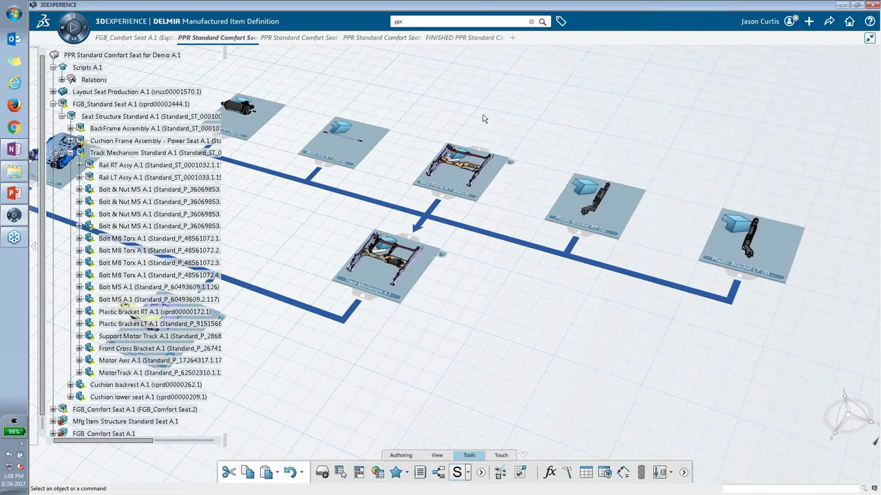
pyautogui.click(410, 239)
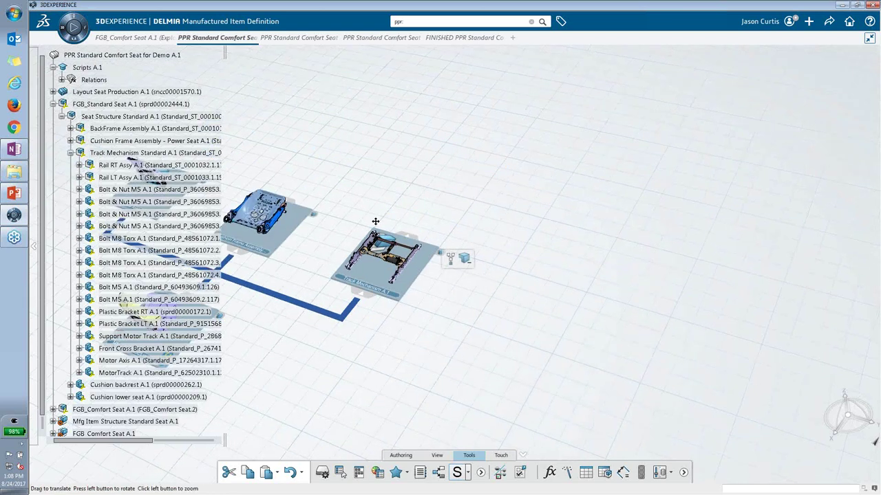
# Switch to the Process Planning session and review the backrest, lower frame, seat pan and final assembly systems of MC Seat Assembly.
pyautogui.moveTo(297, 42)
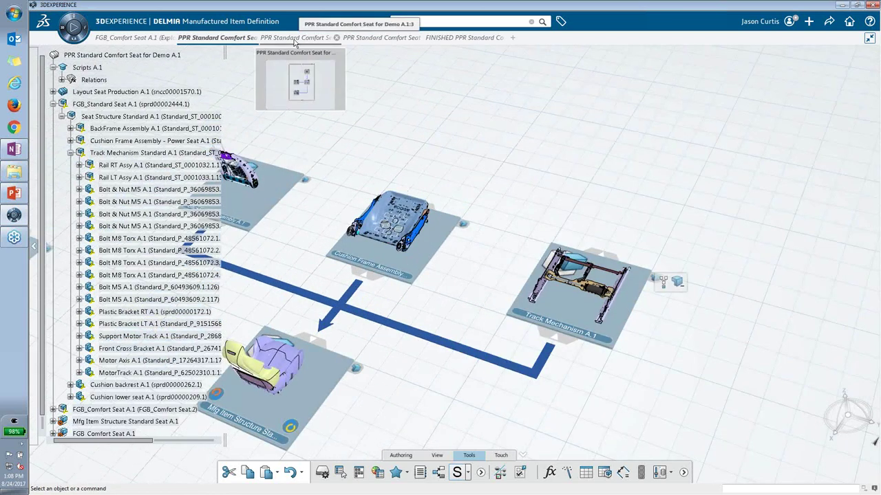
pyautogui.click(294, 38)
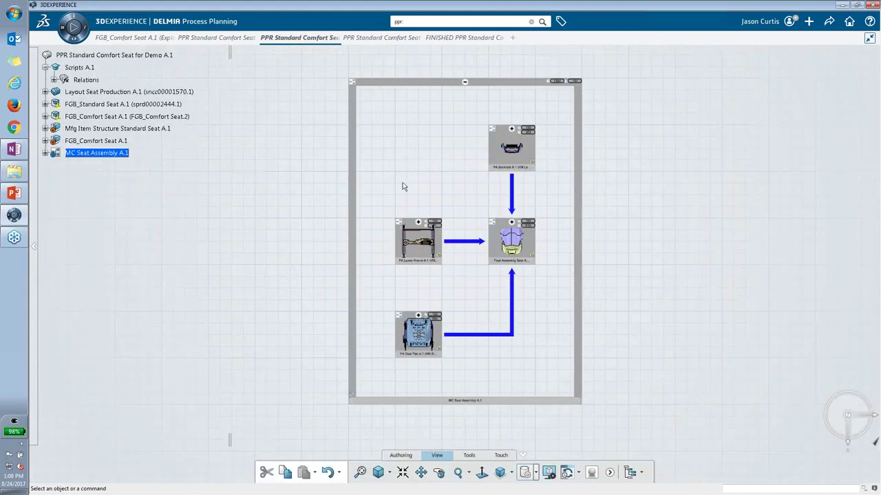
pyautogui.click(502, 131)
pyautogui.click(440, 234)
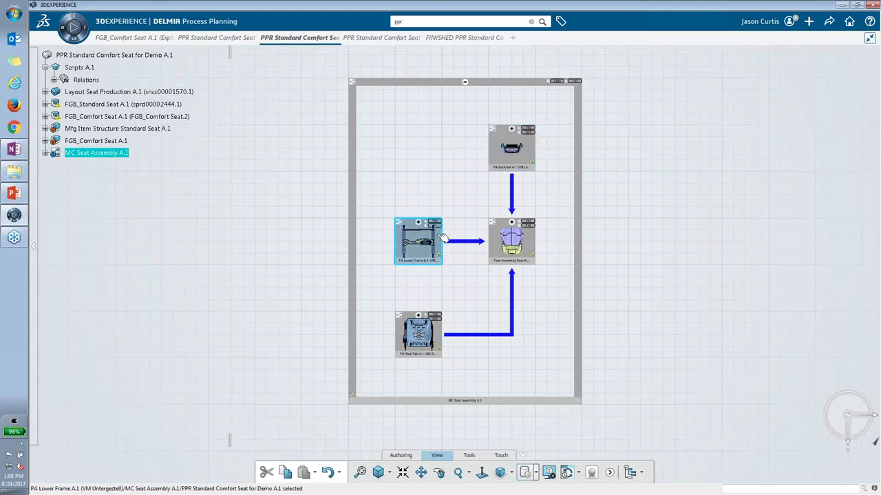
pyautogui.click(439, 336)
pyautogui.click(533, 254)
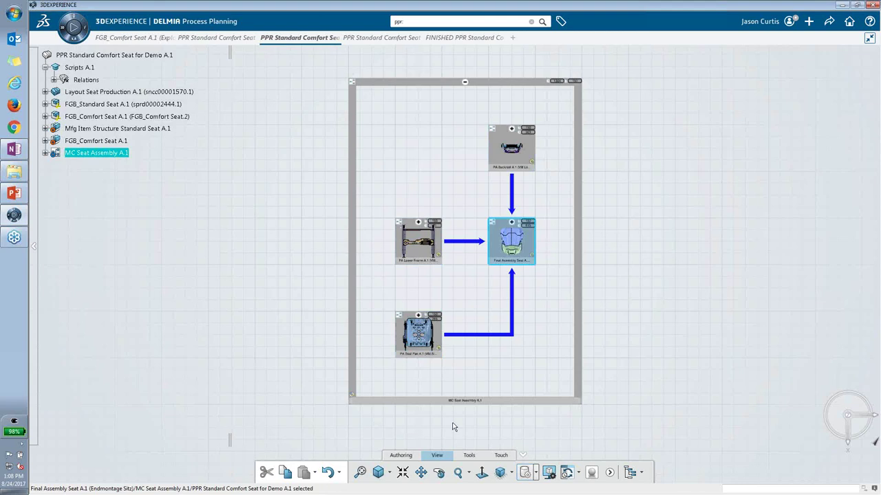
# Show the authoring commands and expand the PA Lower Frame system to bring its operations into close view.
pyautogui.click(401, 456)
pyautogui.click(418, 222)
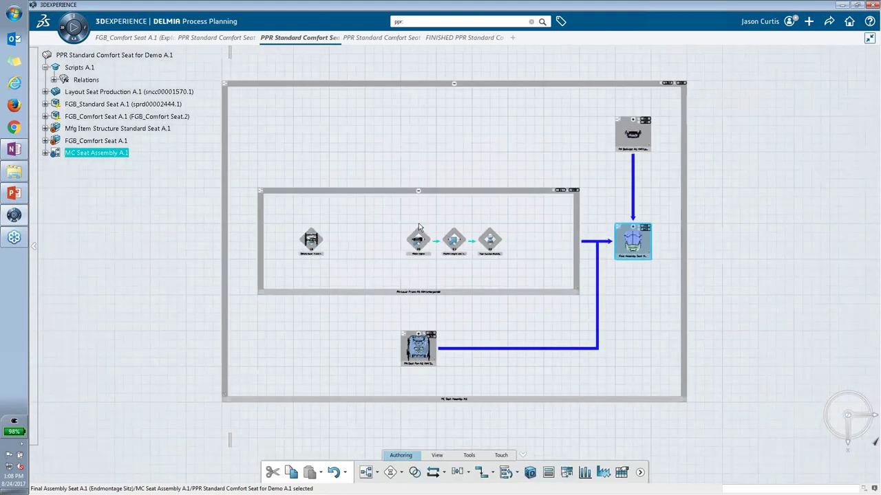
pyautogui.scroll(3, 413, 265)
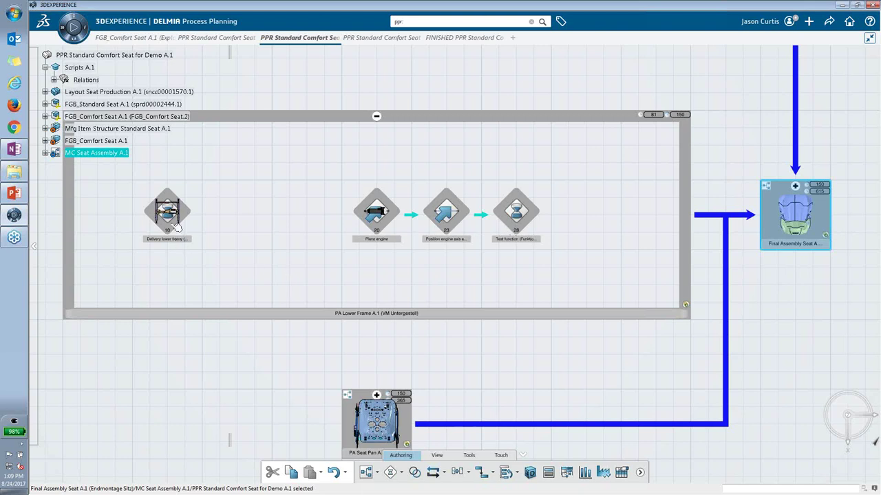
pyautogui.moveTo(277, 261); pyautogui.dragTo(523, 318, button='middle')
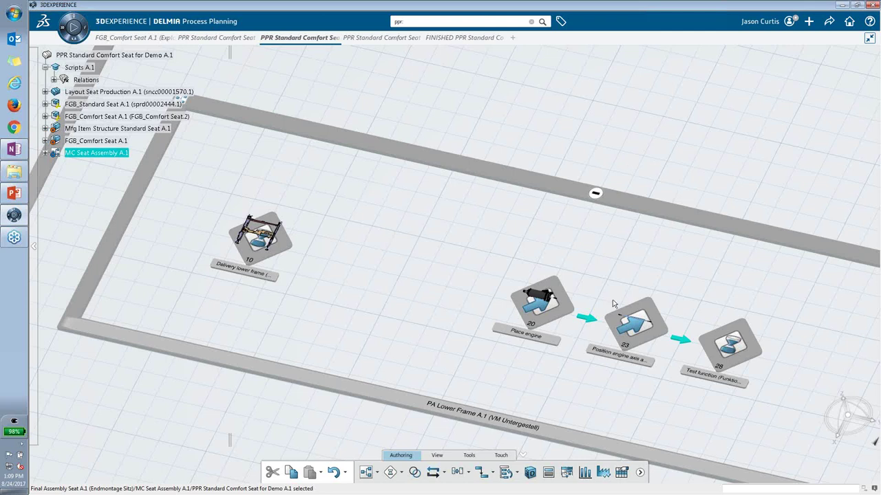
# Turn on the B.I. Essentials colouring for Manufactured Items Assignment Status.
pyautogui.click(471, 455)
pyautogui.click(388, 473)
pyautogui.click(866, 63)
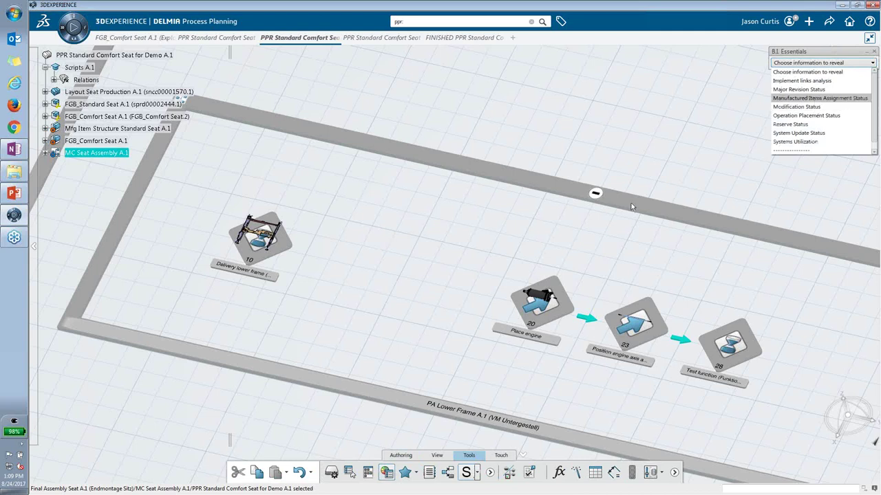
pyautogui.press('Return')
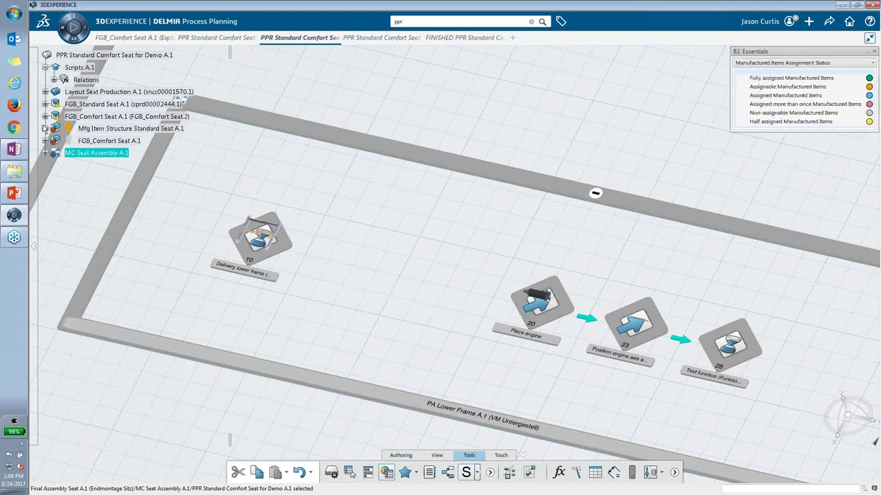
# Expand Track Mechanism in the Mfg Item Structure Standard Seat and assign Plastic Bracket RT and Plastic Bracket LT to the PA Lower Frame system.
pyautogui.click(45, 129)
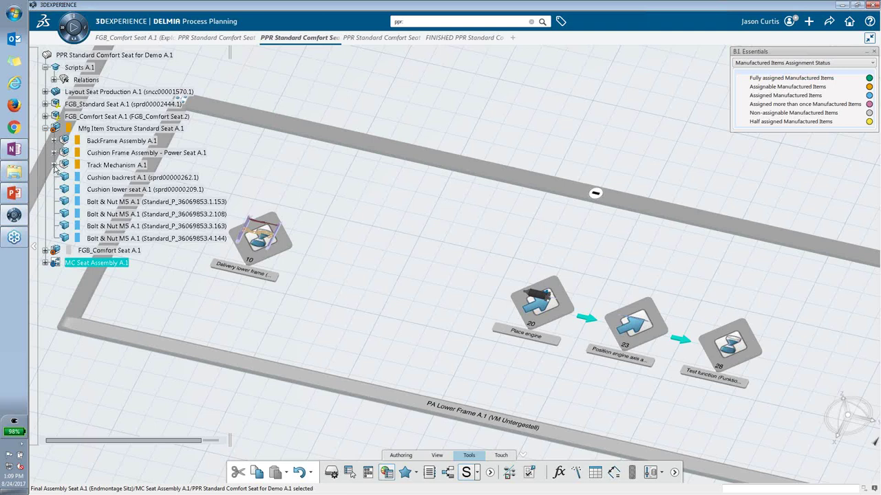
pyautogui.click(54, 166)
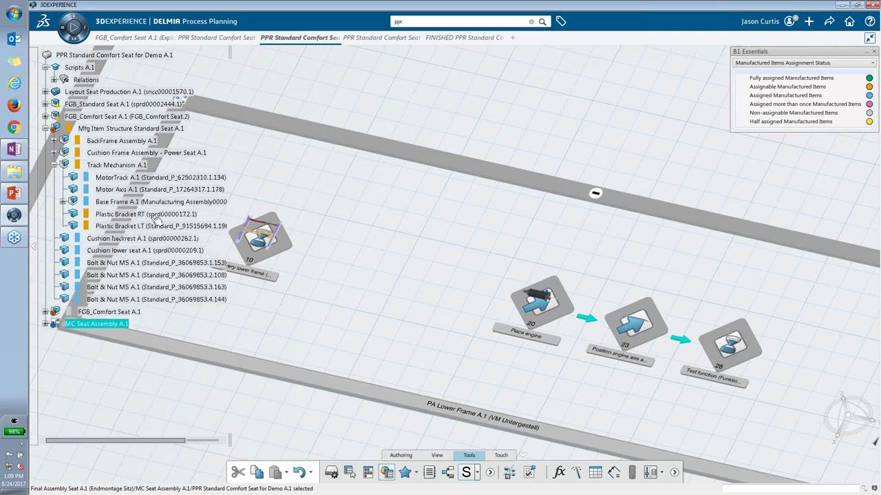
pyautogui.click(160, 219)
pyautogui.keyDown('ctrl'); pyautogui.click(163, 225); pyautogui.keyUp('ctrl')
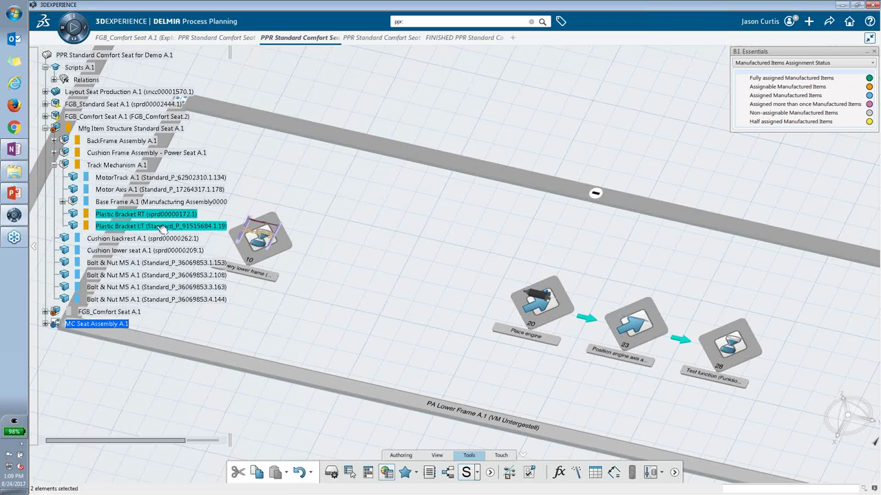
pyautogui.moveTo(162, 229); pyautogui.dragTo(394, 383)
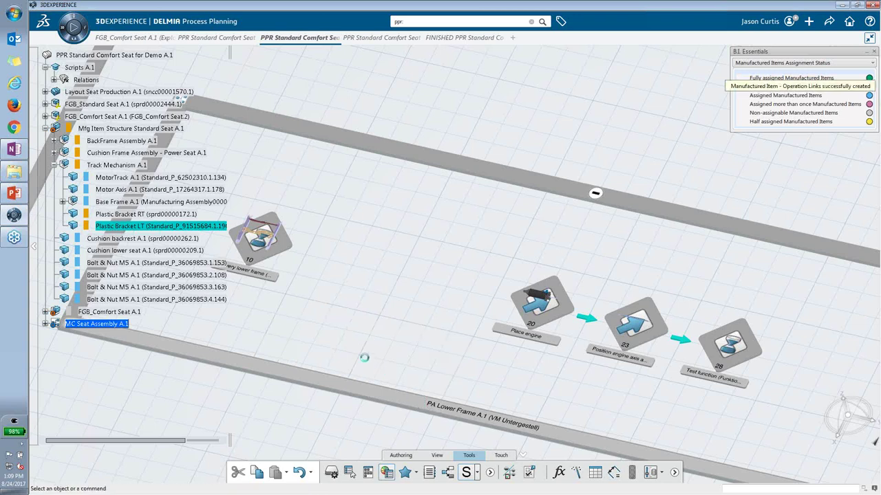
pyautogui.moveTo(169, 216); pyautogui.dragTo(382, 353)
pyautogui.moveTo(447, 407); pyautogui.dragTo(448, 407)
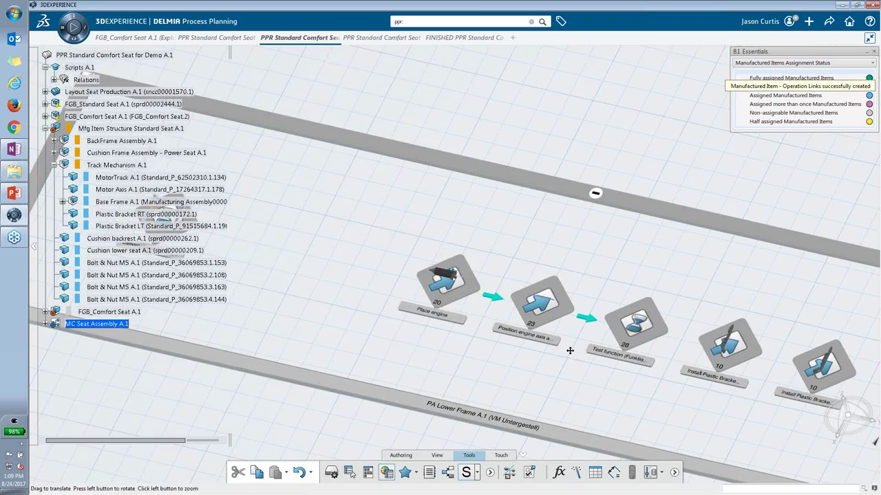
pyautogui.moveTo(570, 351); pyautogui.dragTo(595, 344, button='middle')
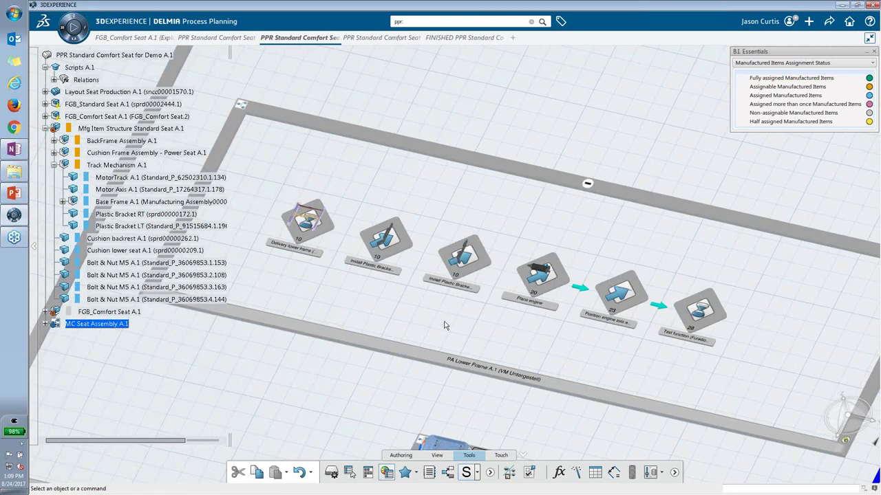
# Link the lower frame operations in sequence from Delivery lower frame through Install Plastic Bracket RT and Install Plastic Bracket LT to Place engine.
pyautogui.click(401, 455)
pyautogui.click(481, 472)
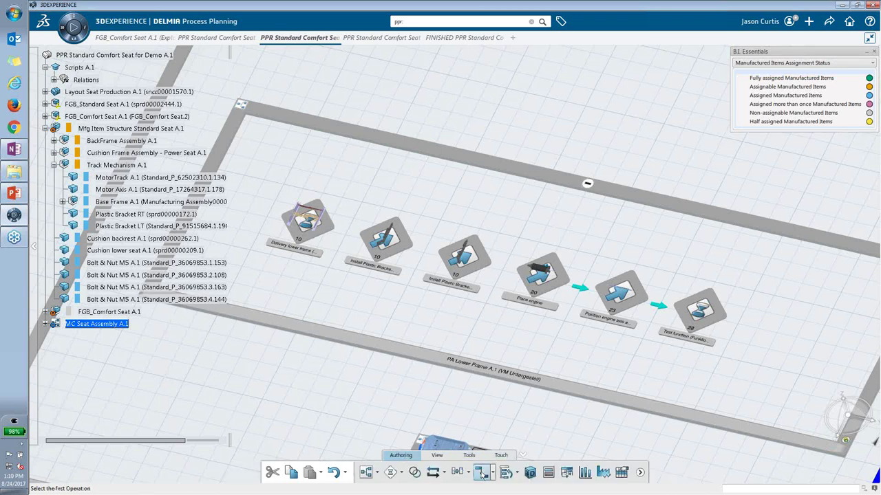
pyautogui.click(334, 226)
pyautogui.click(377, 245)
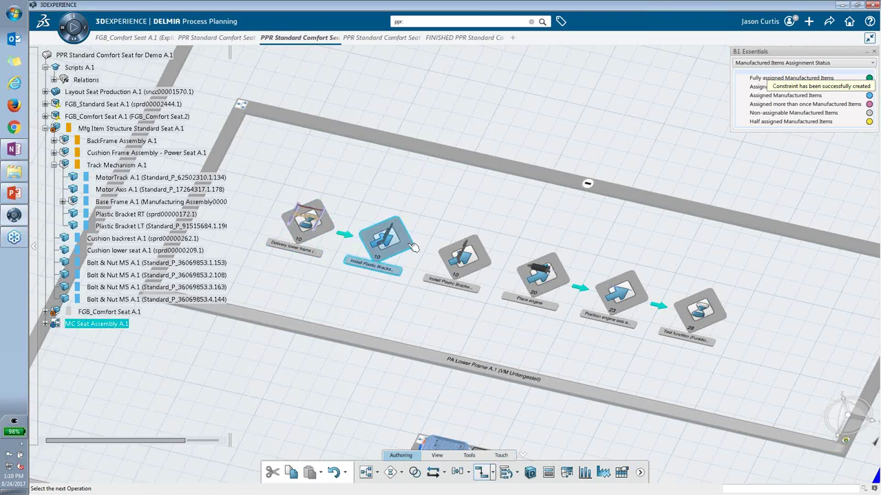
pyautogui.click(454, 260)
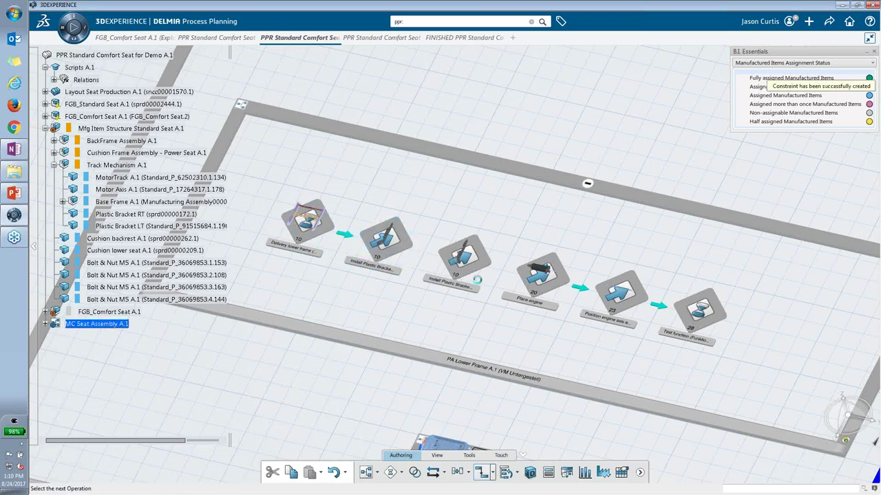
pyautogui.click(527, 273)
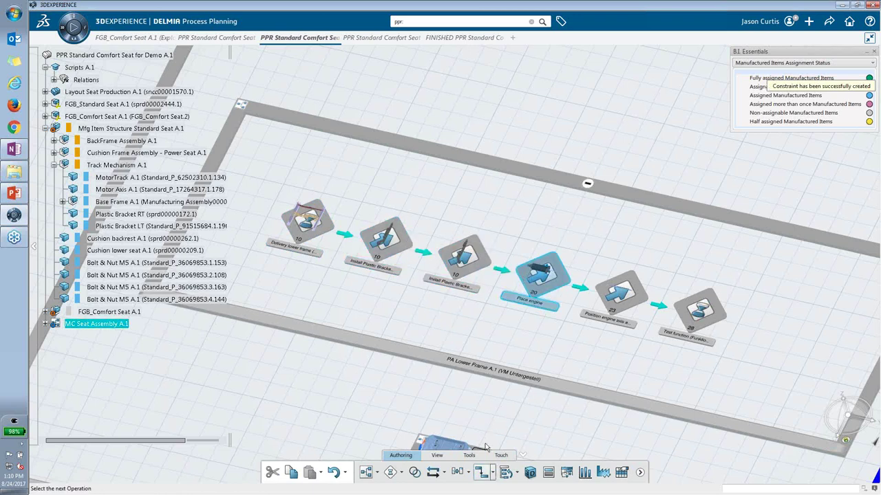
pyautogui.press('Escape')
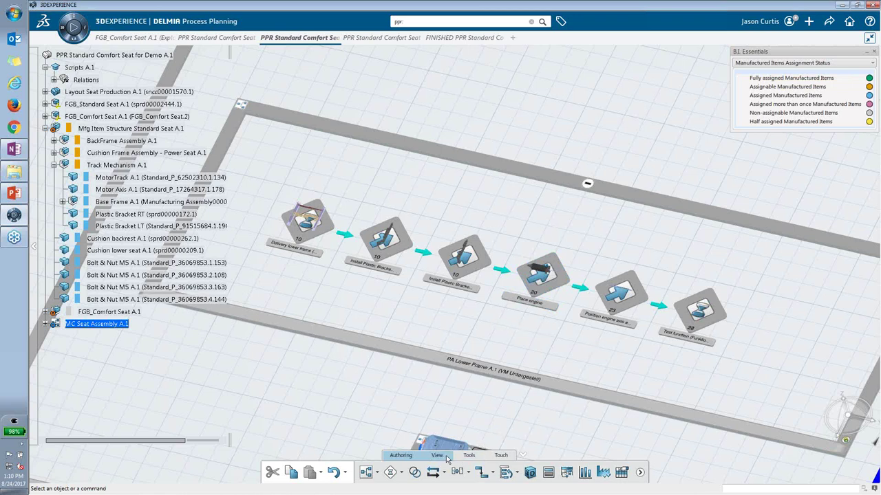
# Review the manufacturing system Gantt chart for PA Lower Frame at an enlarged size, and close it.
pyautogui.click(567, 474)
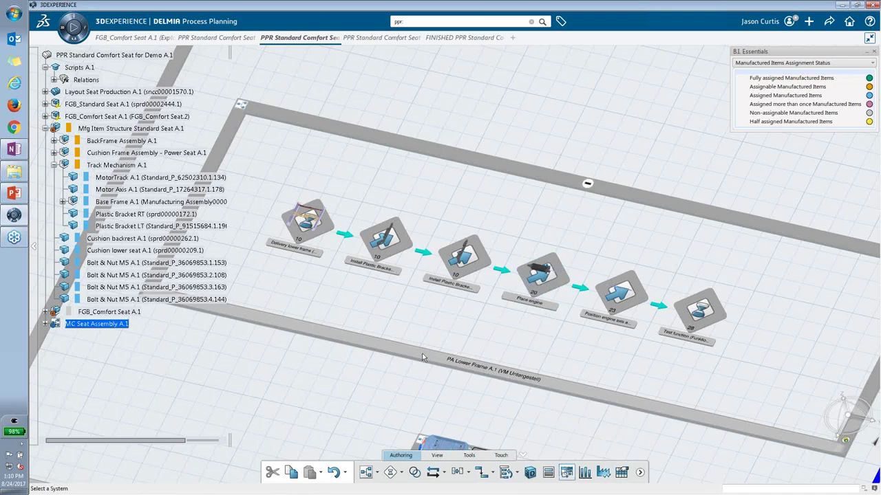
pyautogui.click(491, 374)
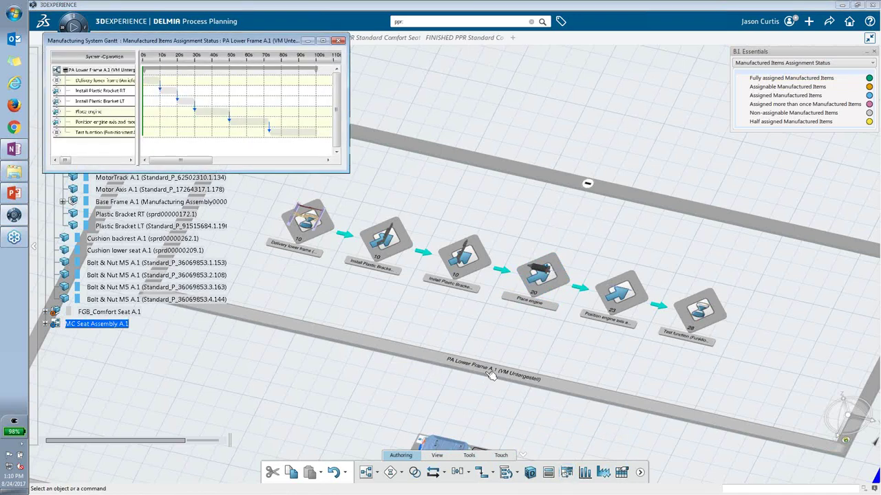
pyautogui.moveTo(349, 172); pyautogui.dragTo(395, 198)
pyautogui.moveTo(165, 143); pyautogui.dragTo(164, 135, button='middle')
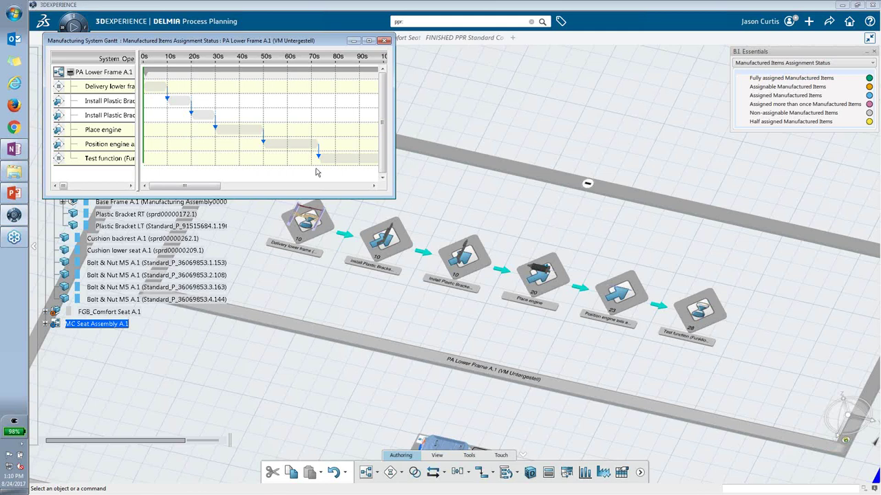
pyautogui.click(385, 41)
# Turn off the manufactured items assignment status colouring.
pyautogui.moveTo(398, 267); pyautogui.dragTo(454, 317, button='middle')
pyautogui.click(874, 53)
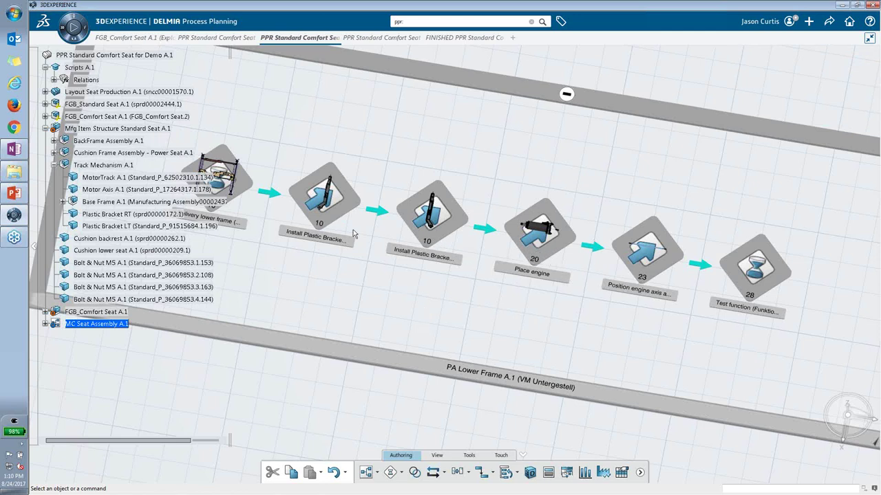
# Open the attributes of the Install Plastic Bracket RT operation and set its estimated time to 15 s.
pyautogui.click(639, 473)
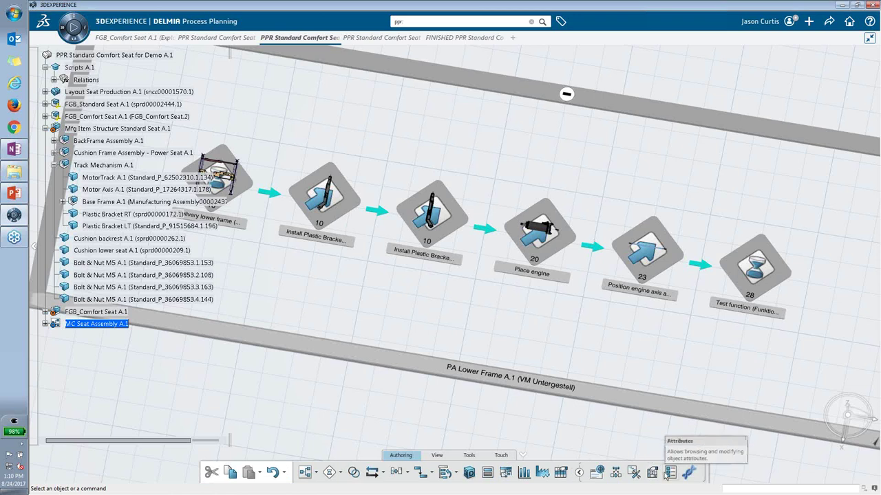
pyautogui.click(671, 473)
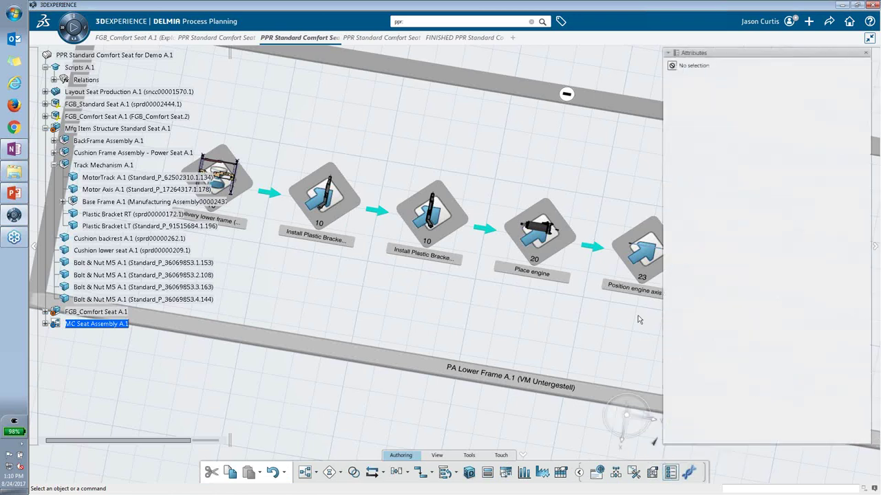
pyautogui.click(344, 205)
pyautogui.click(849, 66)
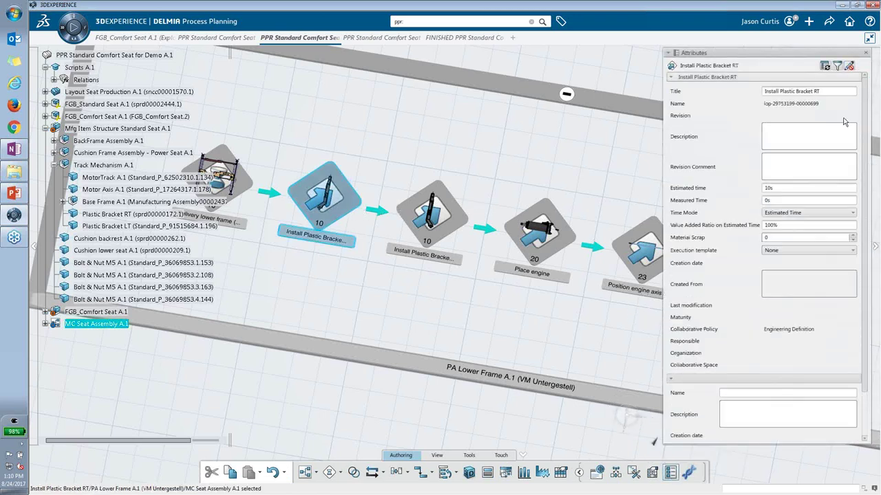
pyautogui.write('15')
pyautogui.press('Return')
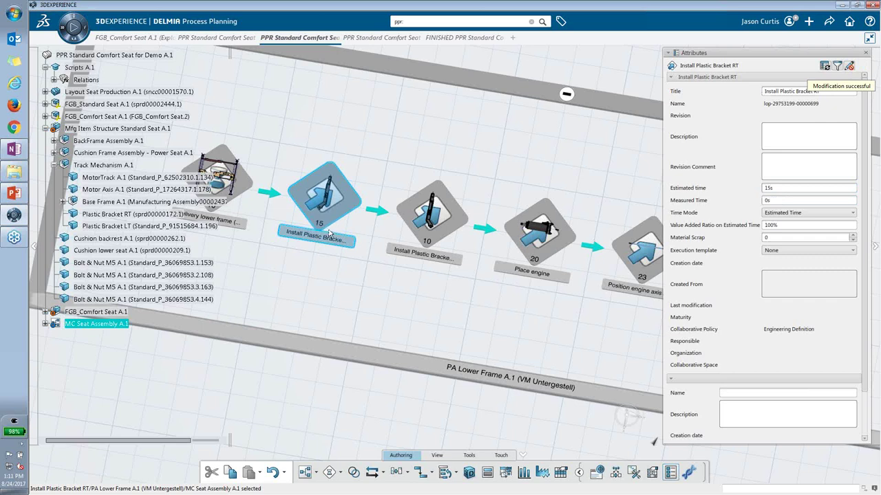
# Set the Install Plastic Bracket LT operation's measured time to 21 s and its time mode to Measured Time, and apply the changes.
pyautogui.click(442, 238)
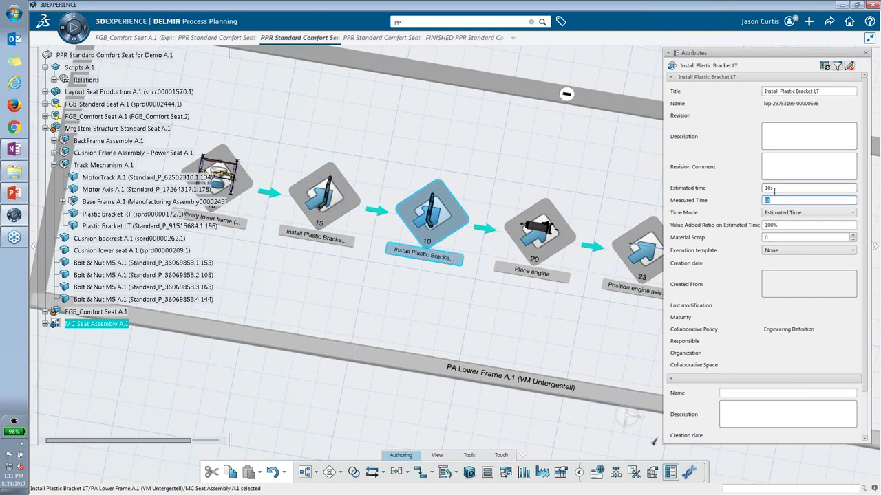
pyautogui.write('21s')
pyautogui.click(776, 190)
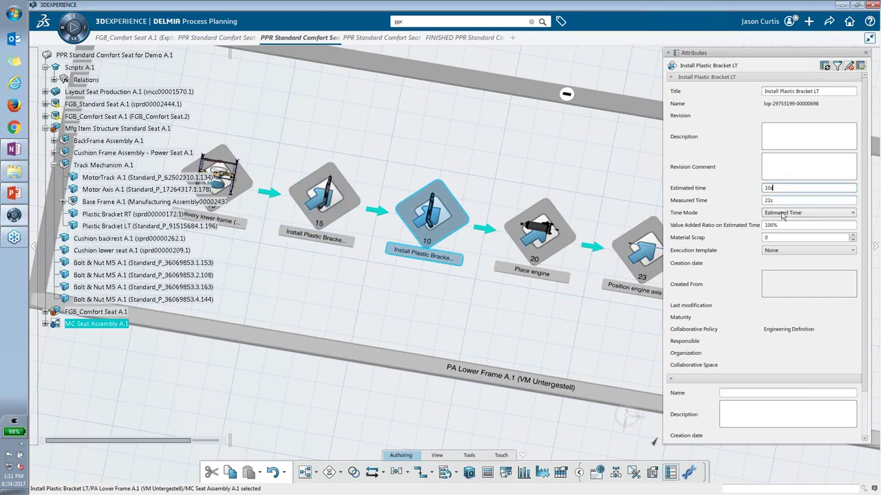
pyautogui.click(768, 201)
pyautogui.click(852, 213)
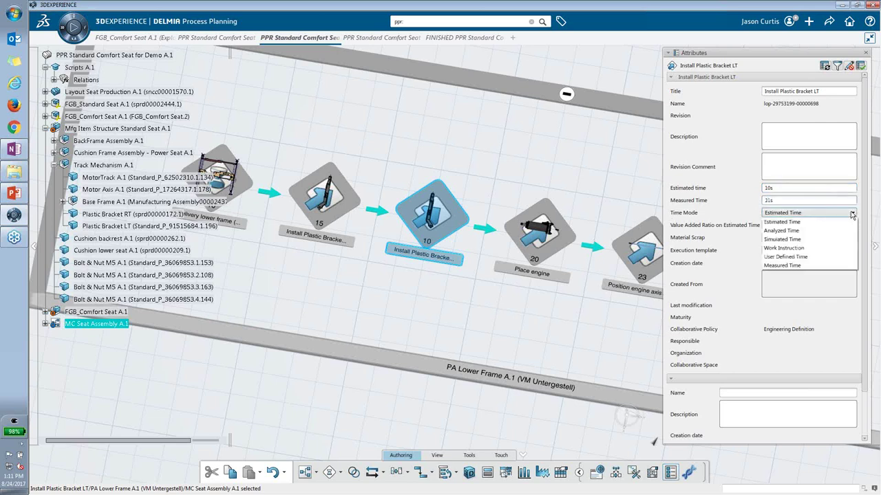
pyautogui.click(790, 266)
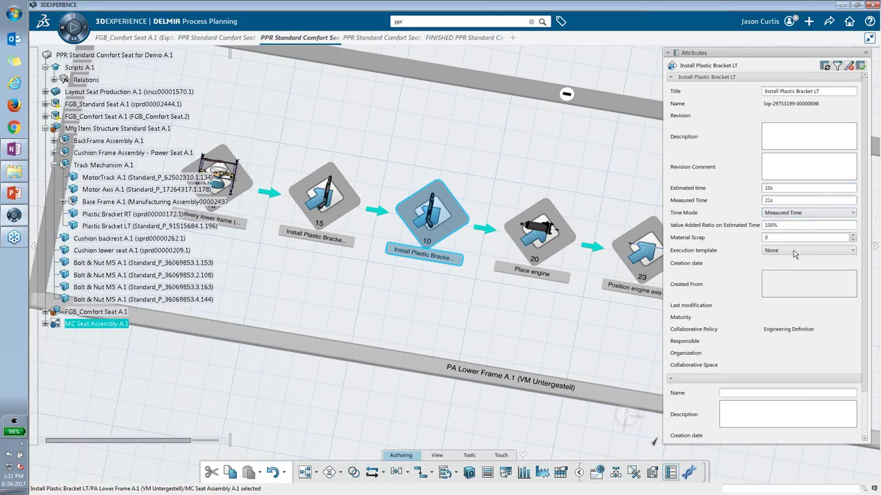
pyautogui.click(860, 66)
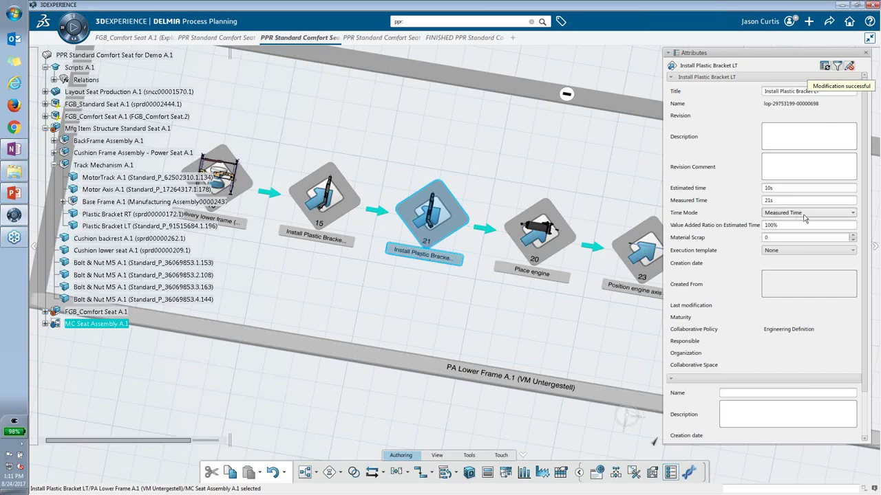
# Review the time mode options available for Install Plastic Bracket LT and close the attributes.
pyautogui.click(850, 215)
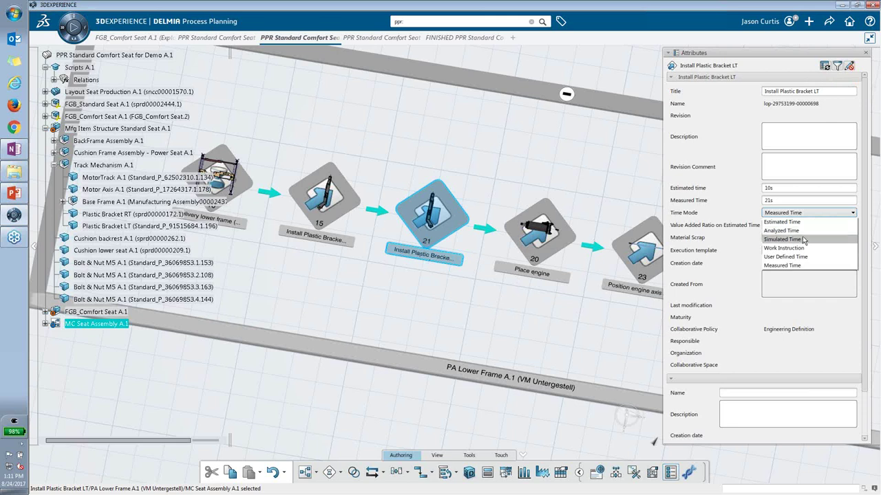
pyautogui.click(745, 210)
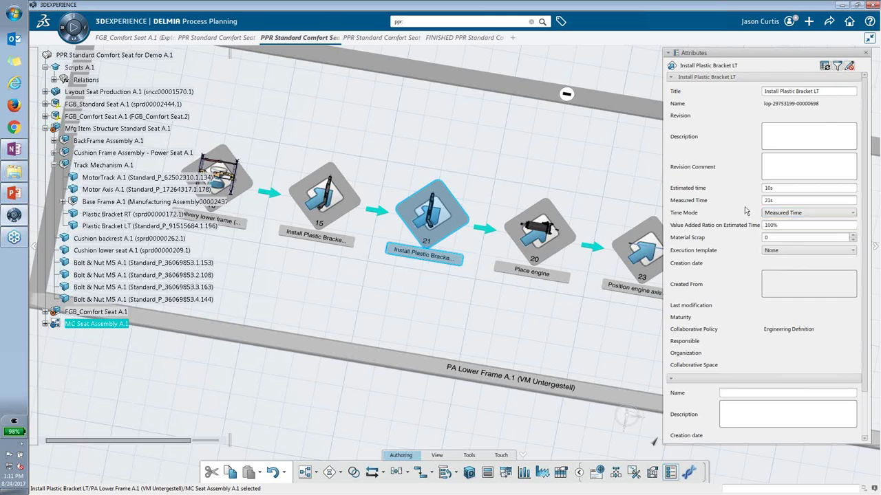
pyautogui.click(865, 52)
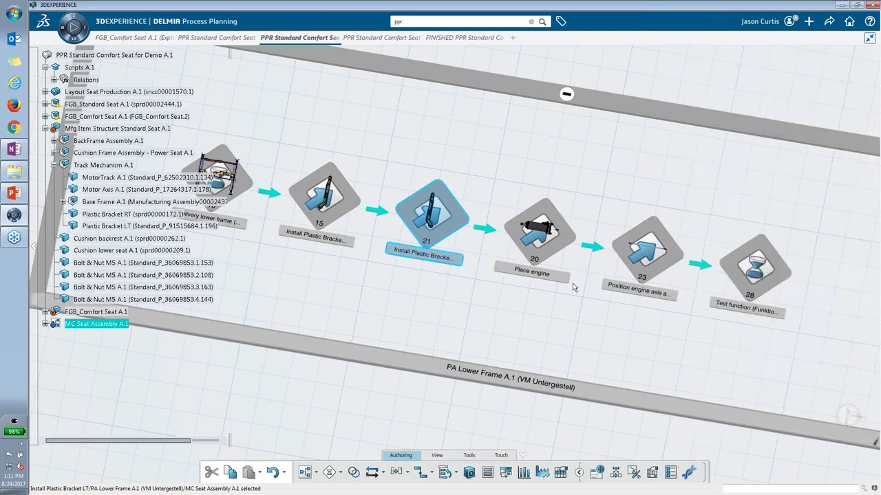
# Examine the workload balancing chart for the PA Lower Frame system, including its utilization and cycle time, and close it.
pyautogui.click(482, 269)
pyautogui.moveTo(482, 270); pyautogui.dragTo(479, 263, button='middle')
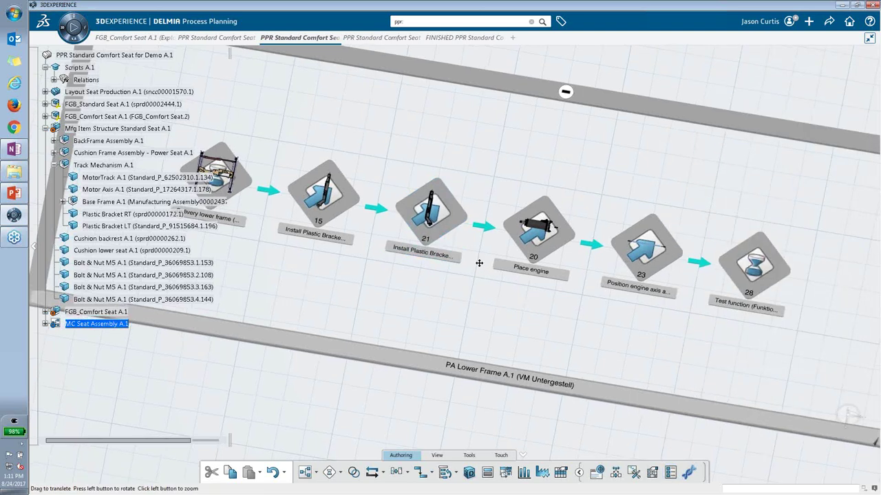
pyautogui.scroll(-4, 479, 263)
pyautogui.click(523, 320)
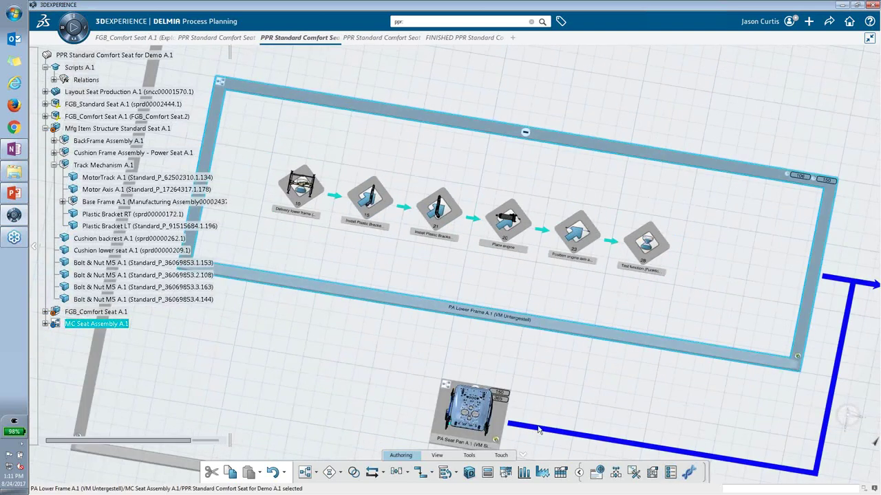
pyautogui.click(525, 474)
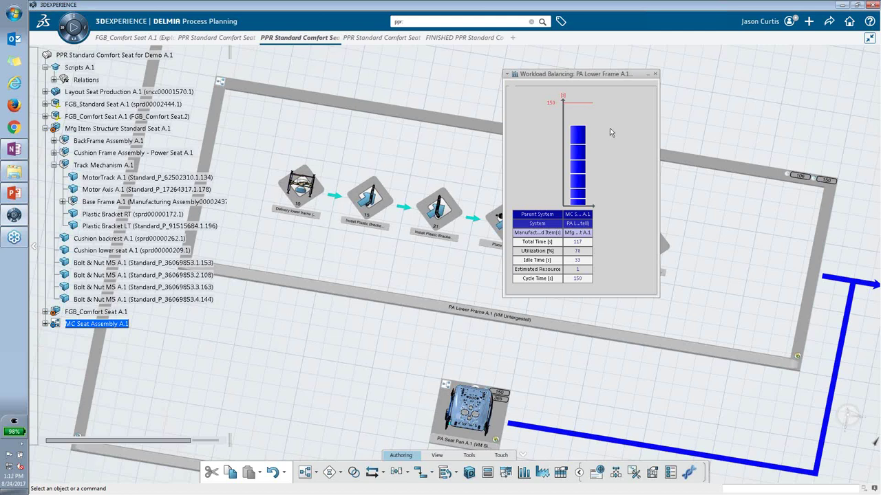
pyautogui.click(655, 72)
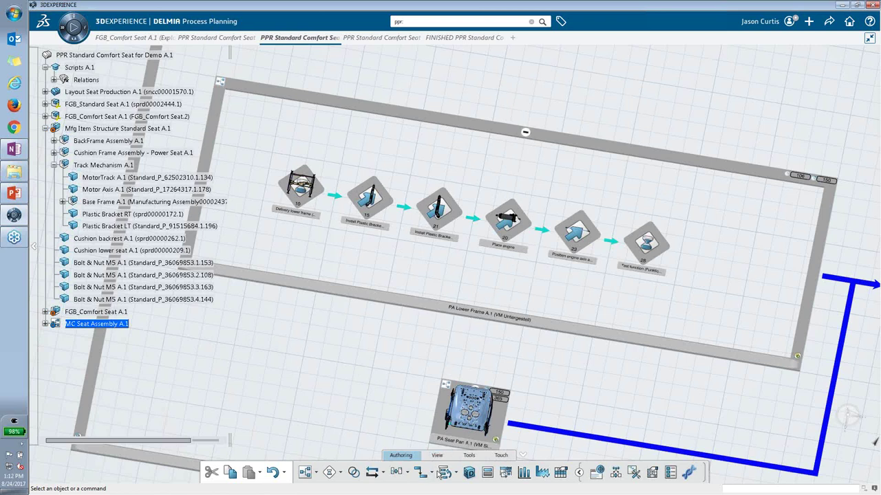
# Examine the 3D assembly build-up of the lower frame operations from Delivery lower frame to Position engine axis and mount engine, and close it.
pyautogui.click(469, 472)
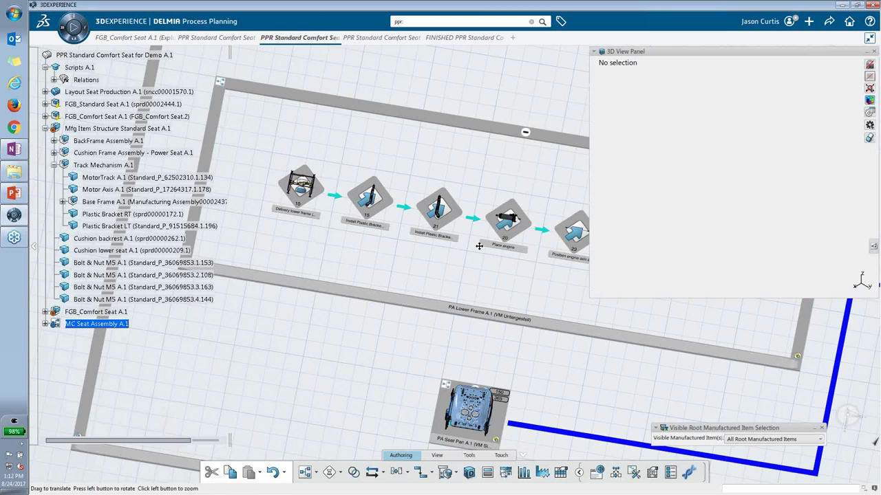
pyautogui.moveTo(478, 245); pyautogui.dragTo(359, 259, button='middle')
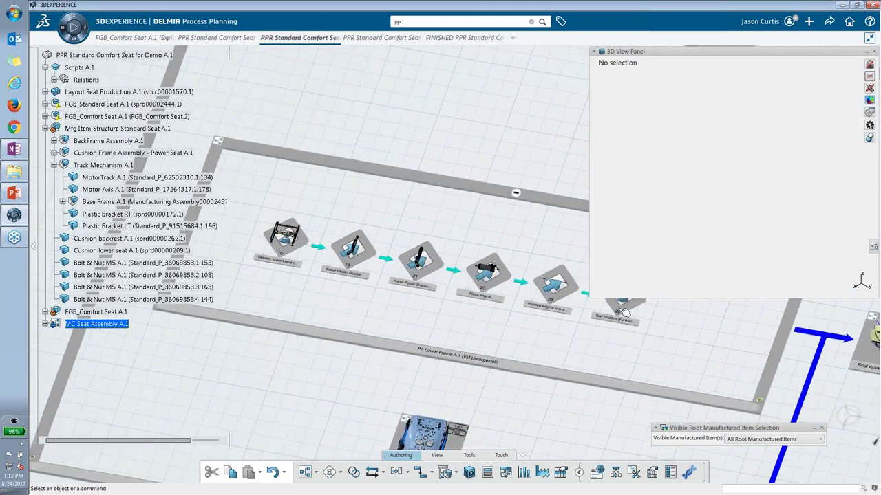
pyautogui.click(287, 251)
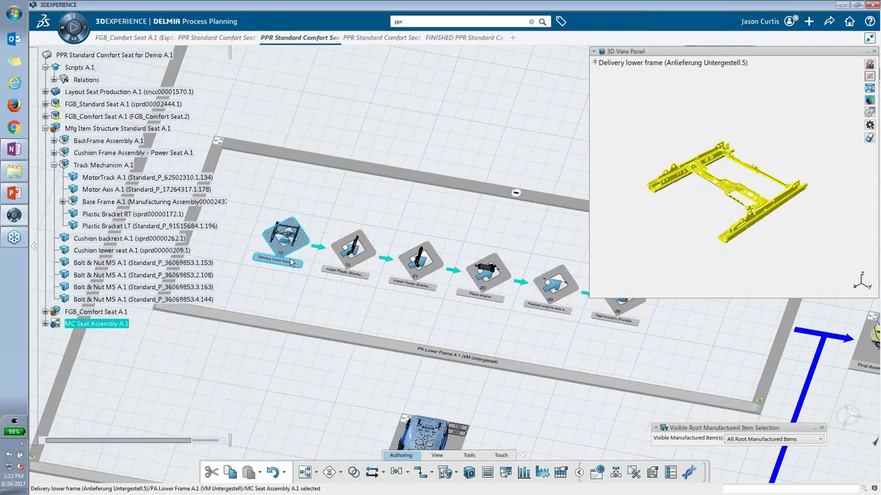
pyautogui.click(363, 258)
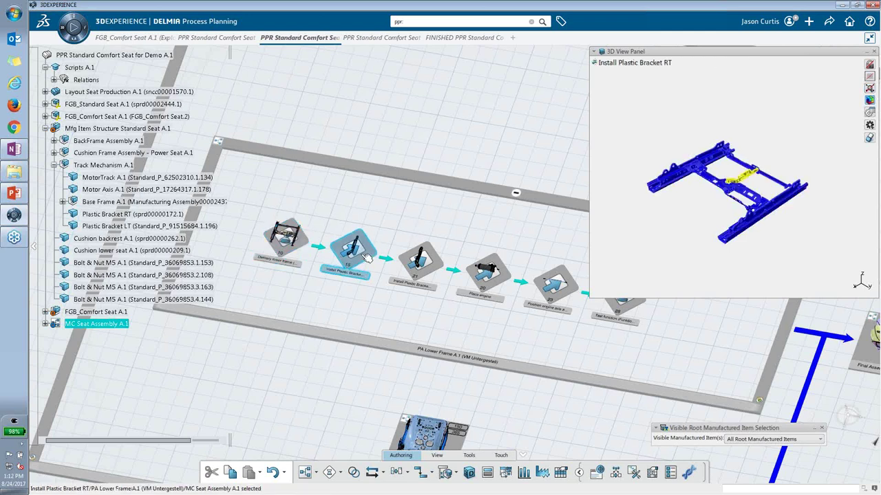
pyautogui.click(432, 262)
pyautogui.click(494, 282)
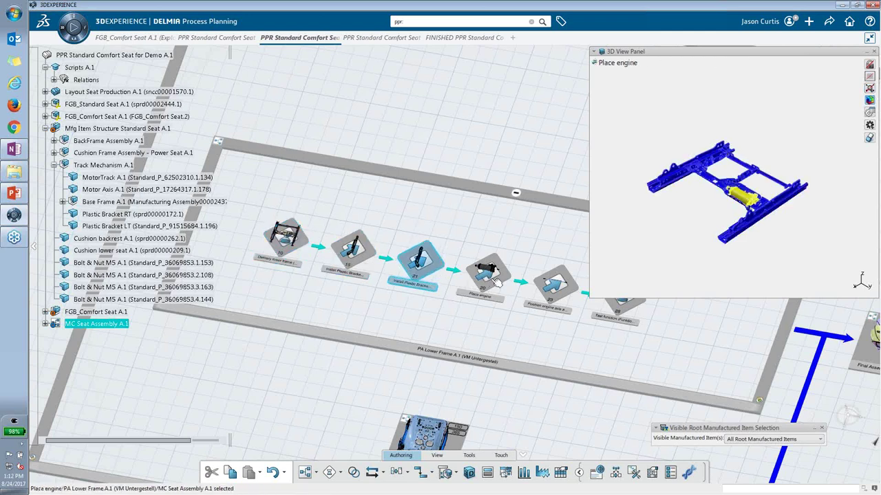
pyautogui.click(557, 291)
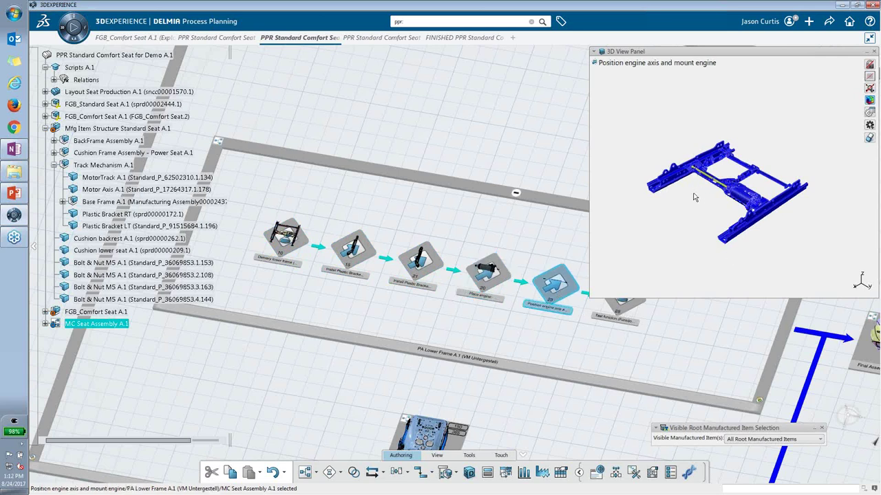
pyautogui.moveTo(708, 198)
pyautogui.mouseDown(button='middle')
pyautogui.moveTo(713, 190)
pyautogui.moveTo(699, 193)
pyautogui.mouseUp(button='middle')
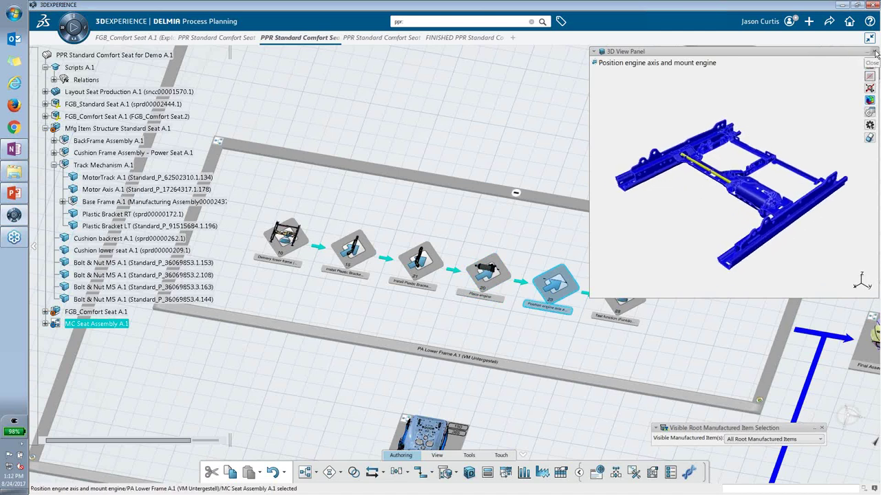
pyautogui.click(876, 53)
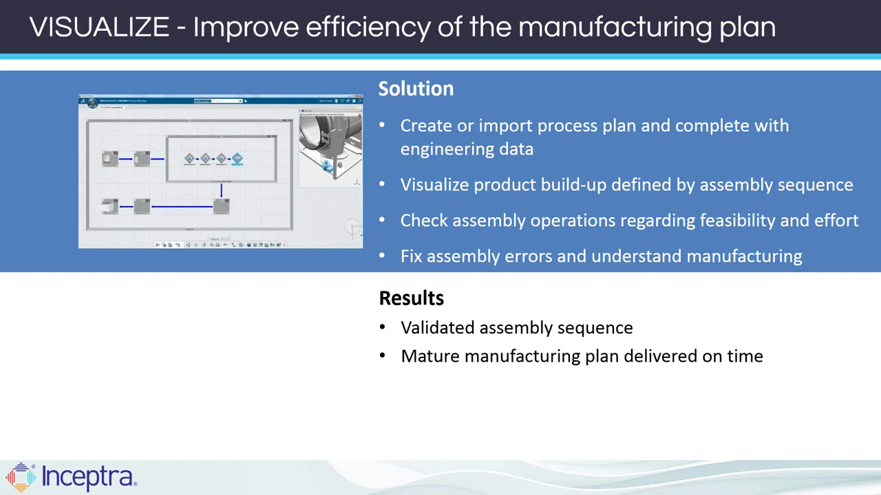
pyautogui.press('Right')
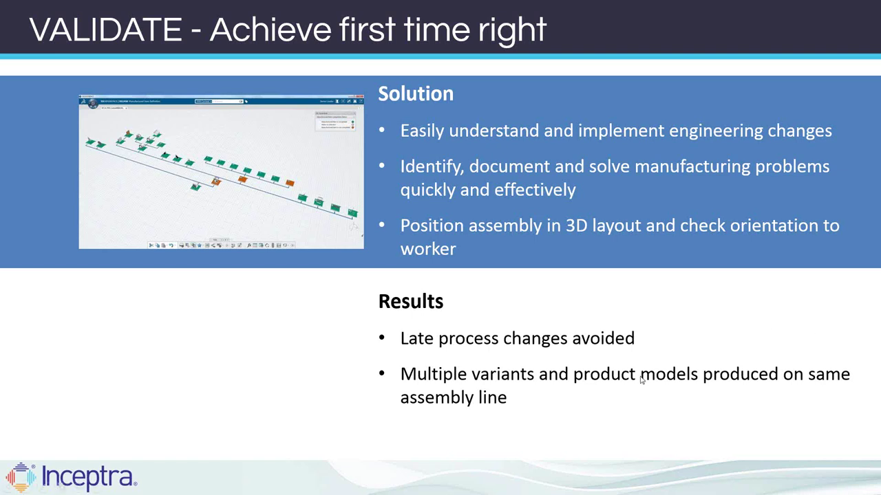
# Switch to 3DEXPERIENCE and expand the PA Backrest system in the process plan.
pyautogui.hotkey('alt', 'Tab')
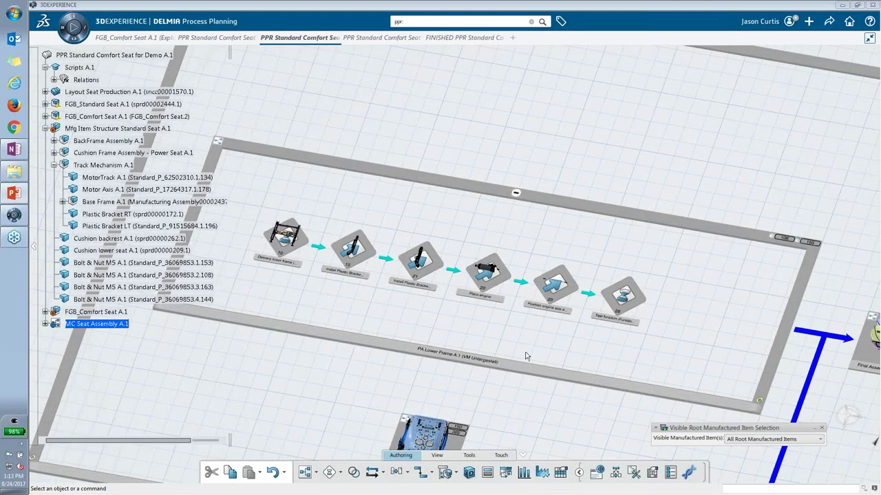
pyautogui.moveTo(560, 227); pyautogui.dragTo(503, 214, button='middle')
pyautogui.scroll(-1, 479, 223)
pyautogui.scroll(-3, 480, 223)
pyautogui.scroll(5, 488, 207)
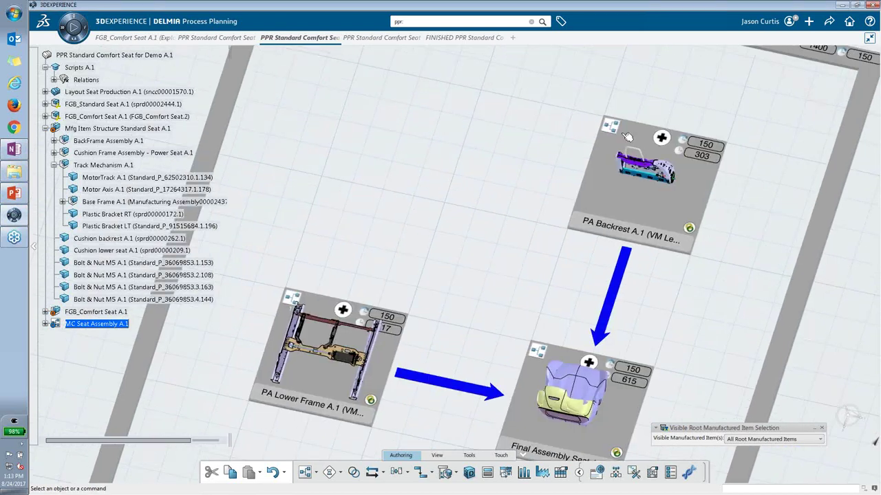
pyautogui.click(661, 138)
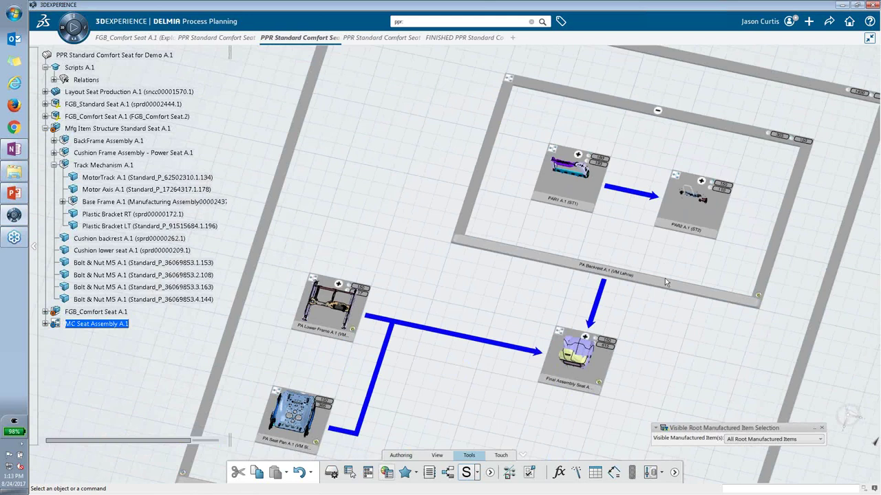
# Colour the process plan by Systems Utilization in B.I. Essentials and inspect the PA Backrest stations.
pyautogui.click(872, 63)
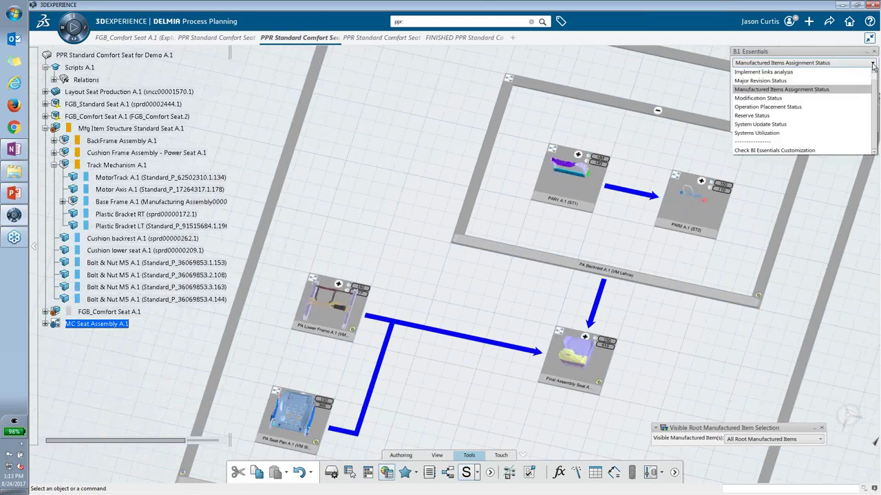
pyautogui.click(780, 134)
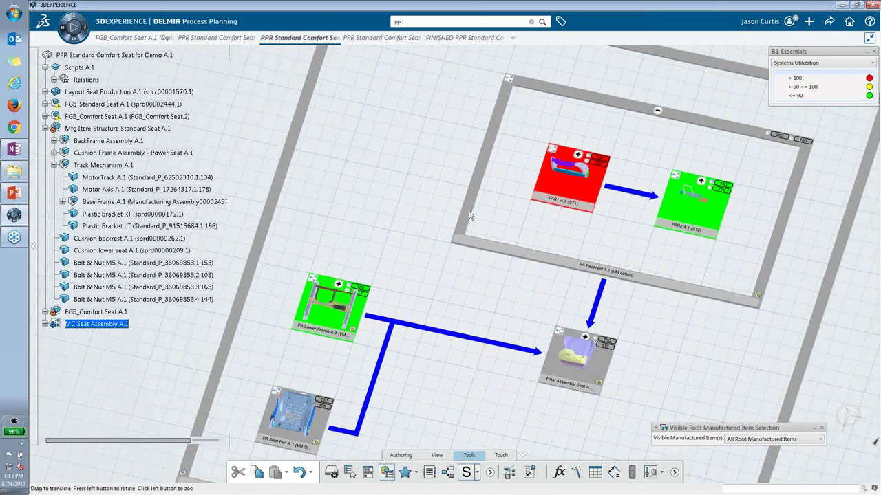
pyautogui.moveTo(470, 216); pyautogui.dragTo(529, 193, button='middle')
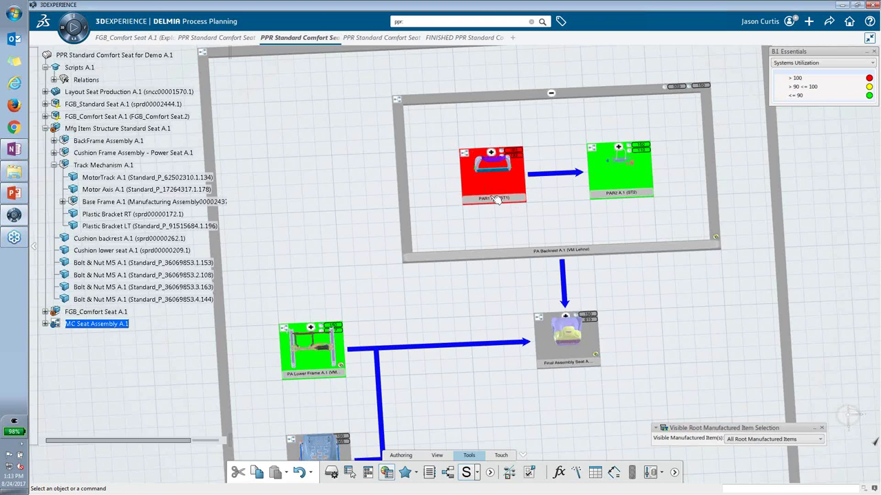
# Bring up the workload balancing chart for the PA Backrest system and examine the operation durations at station PAR1.
pyautogui.click(413, 454)
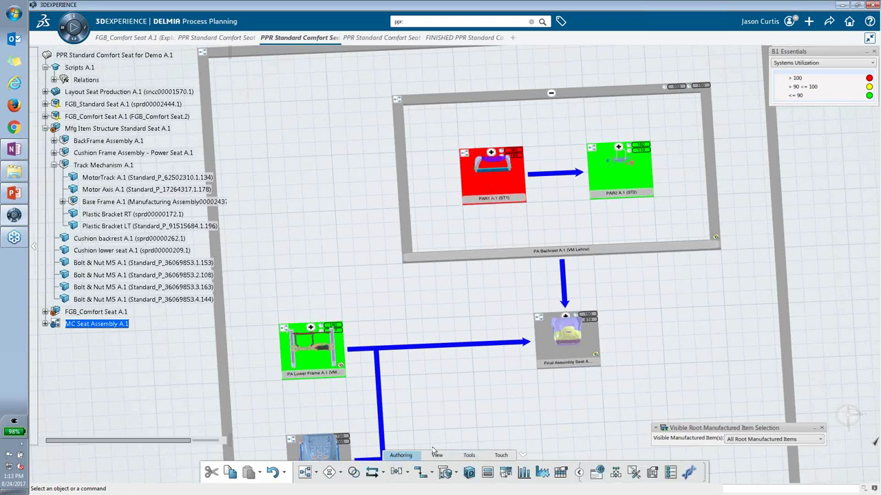
pyautogui.click(525, 473)
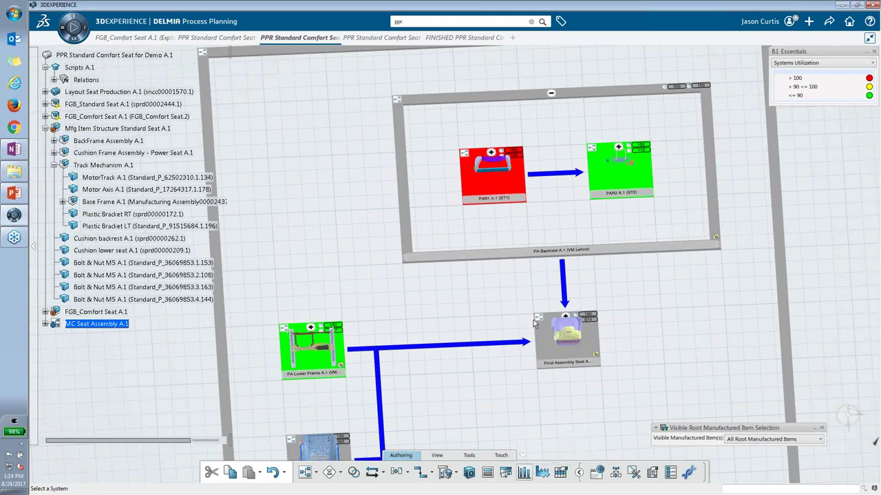
pyautogui.click(592, 260)
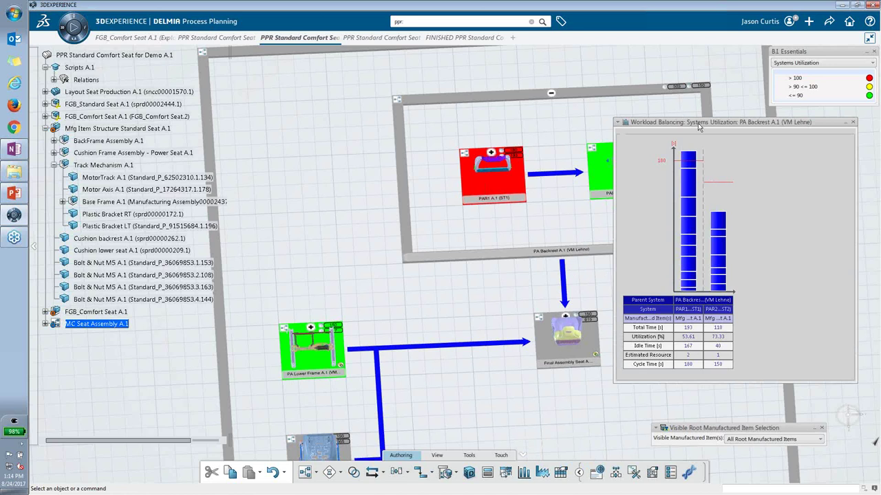
pyautogui.moveTo(698, 125); pyautogui.dragTo(707, 104)
pyautogui.moveTo(556, 202); pyautogui.dragTo(412, 215, button='middle')
pyautogui.moveTo(699, 246)
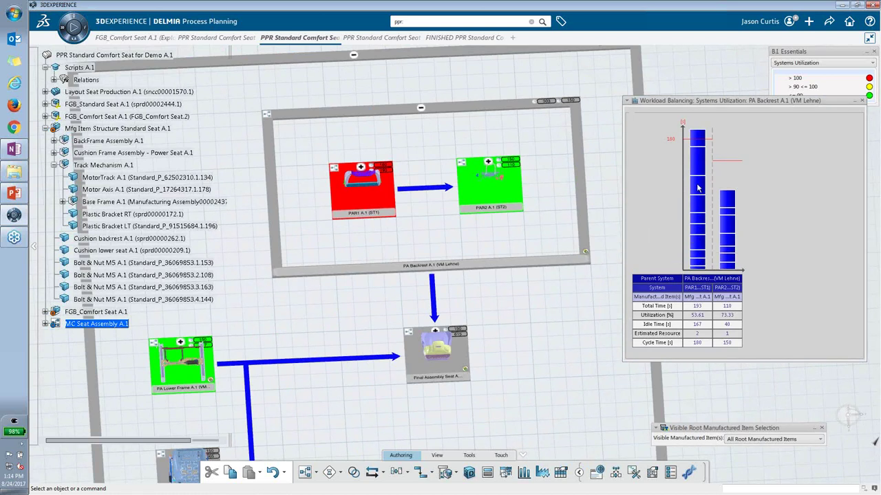
pyautogui.moveTo(697, 188)
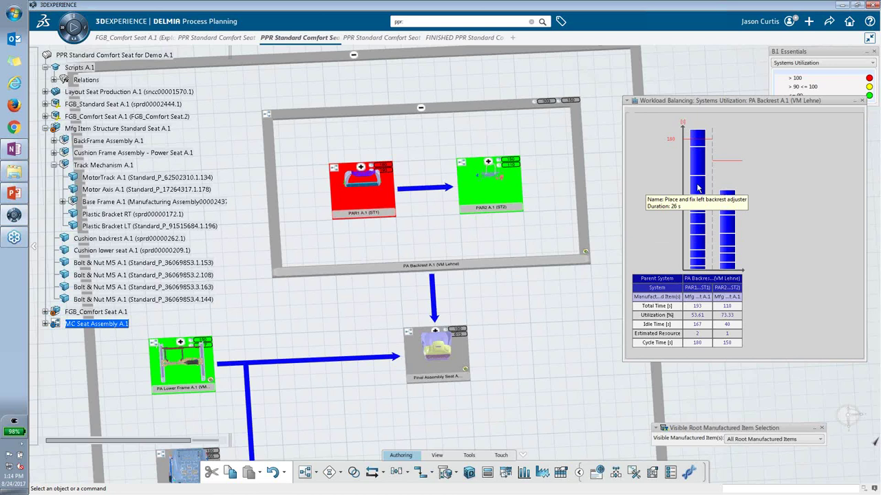
pyautogui.moveTo(697, 169)
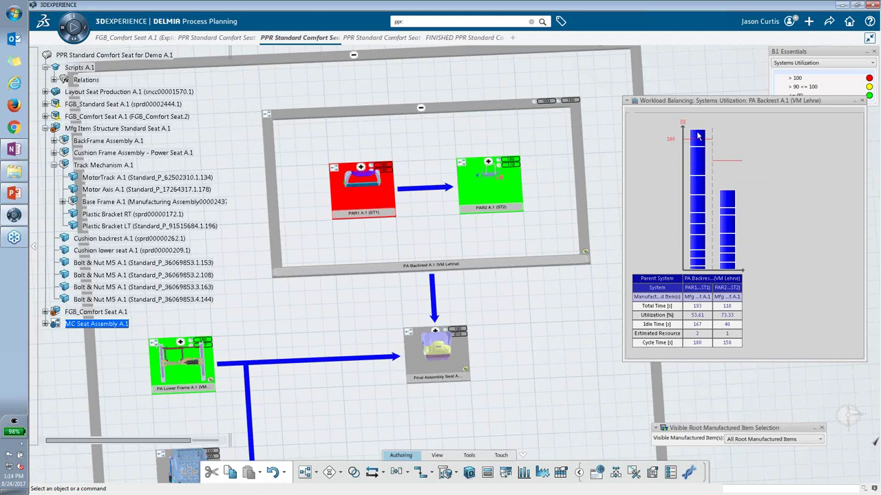
# Reassign the Test function operation from station PAR1 to station PAR2 in the PA Backrest workload balancing chart.
pyautogui.click(697, 135)
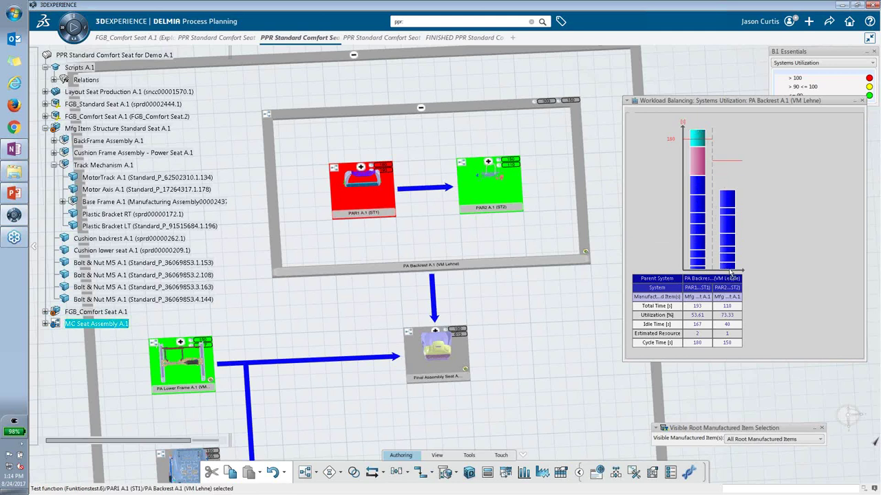
pyautogui.click(729, 268)
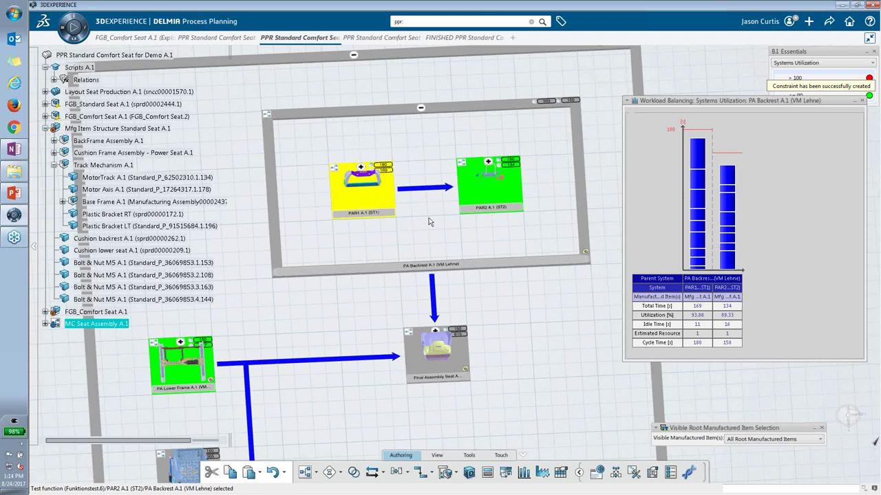
pyautogui.click(703, 102)
pyautogui.moveTo(704, 102); pyautogui.dragTo(601, 114)
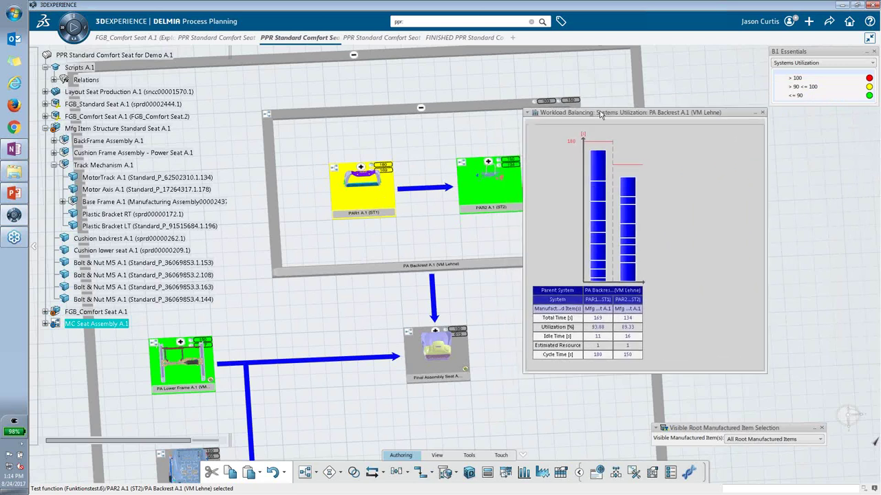
# Close the workload balancing chart and the Systems Utilization colouring, and collapse the PA Backrest system.
pyautogui.click(763, 113)
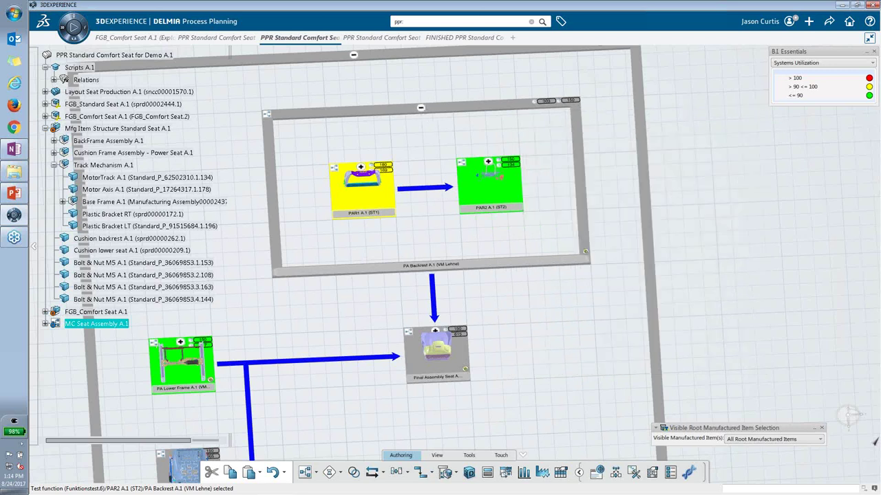
pyautogui.click(873, 51)
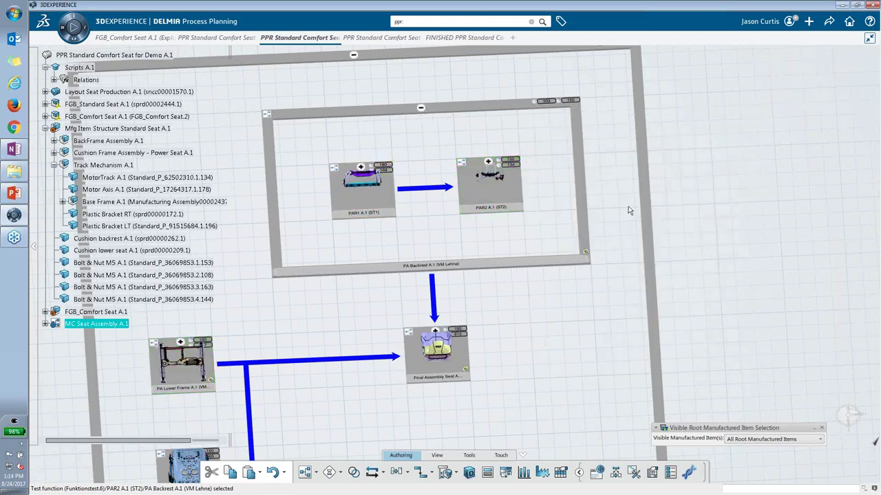
pyautogui.click(421, 108)
pyautogui.moveTo(475, 313); pyautogui.dragTo(415, 269, button='middle')
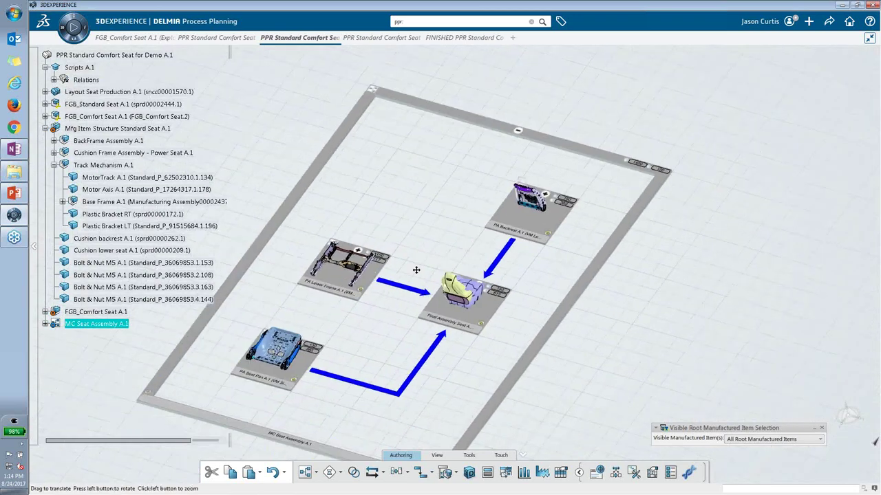
# Open FGB_Standard Seat A.1 in its own tab and examine the lower frame beneath the seat cushion.
pyautogui.click(45, 129)
pyautogui.rightClick(109, 105)
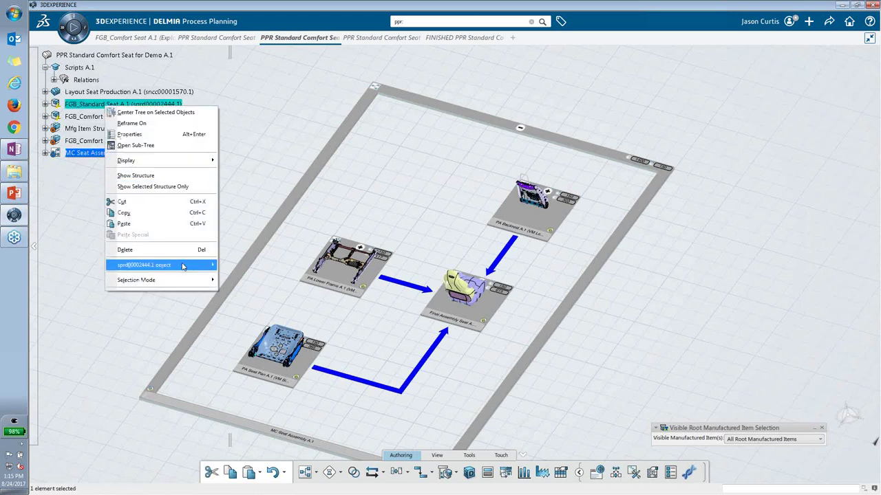
pyautogui.moveTo(183, 265)
pyautogui.click(259, 276)
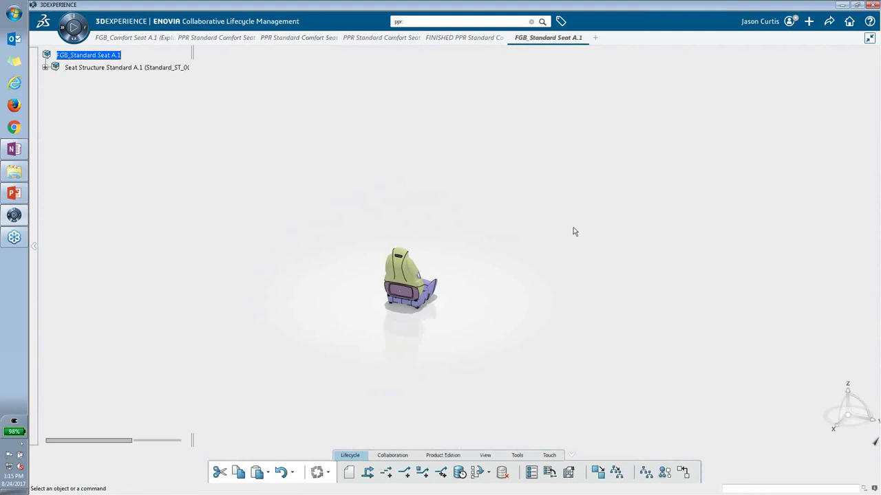
pyautogui.moveTo(515, 305); pyautogui.dragTo(502, 293, button='middle')
pyautogui.middleClick(550, 274)
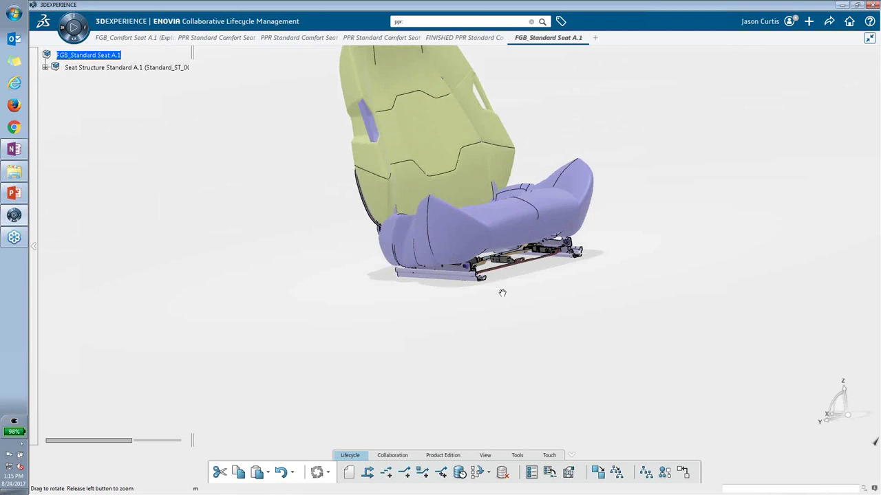
pyautogui.moveTo(503, 293); pyautogui.dragTo(465, 301, button='middle')
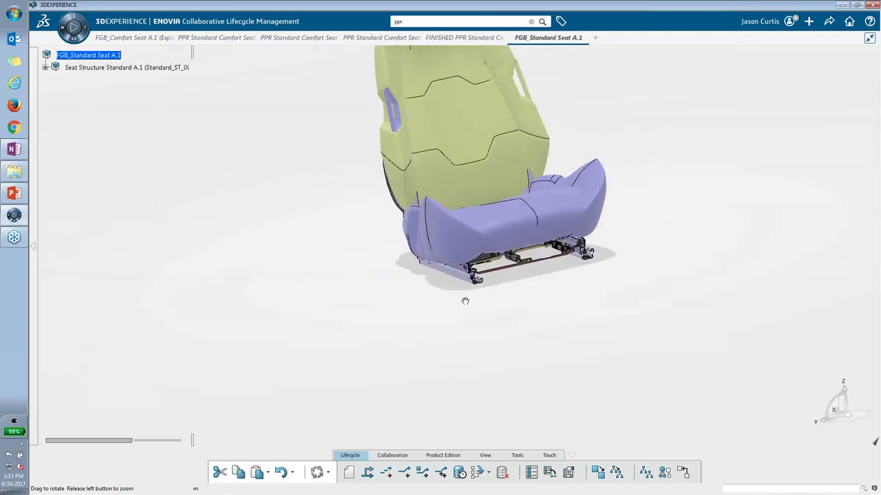
pyautogui.moveTo(465, 302); pyautogui.dragTo(506, 261, button='middle')
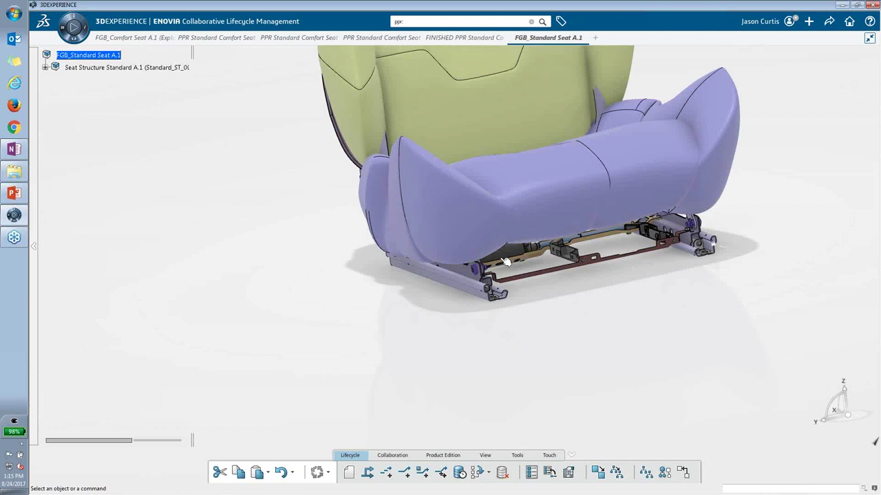
pyautogui.moveTo(506, 262); pyautogui.dragTo(504, 277, button='middle')
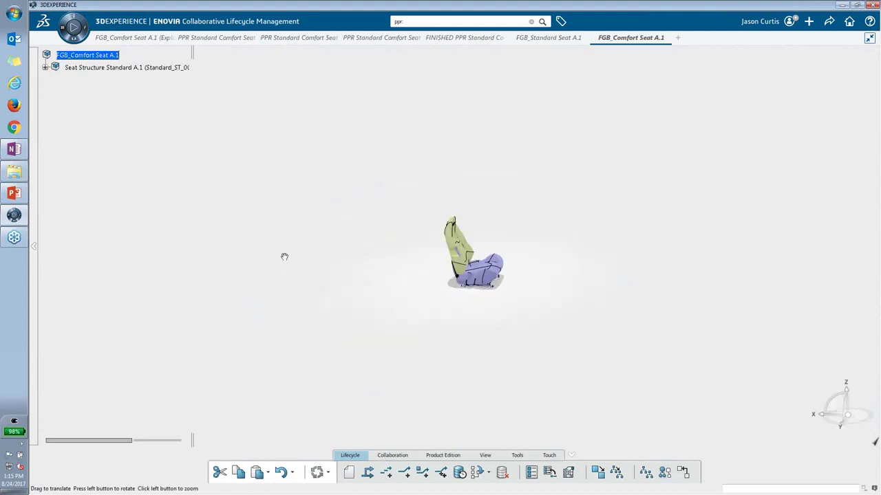
# Compare FGB_Comfort Seat A.1 with FGB_Standard Seat A.1, examine the lower frame bracket differences, and close the comparison.
pyautogui.moveTo(284, 257); pyautogui.dragTo(633, 263, button='middle')
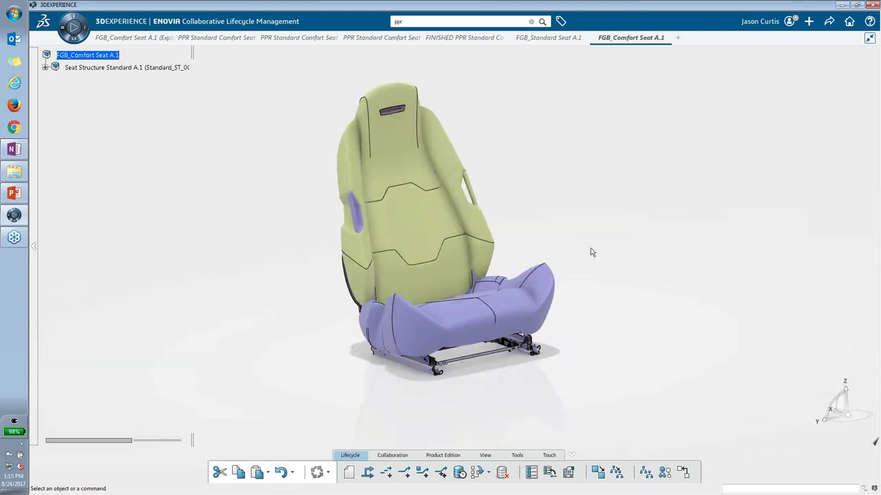
pyautogui.click(645, 472)
pyautogui.click(749, 418)
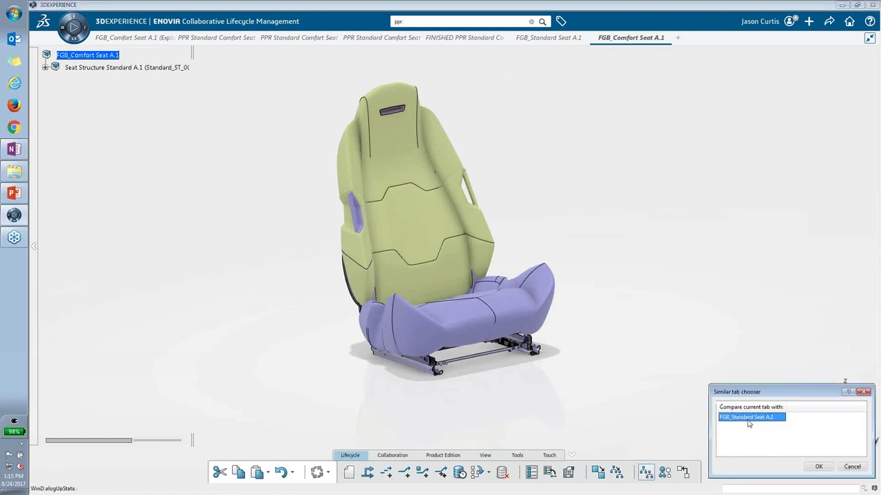
pyautogui.click(818, 467)
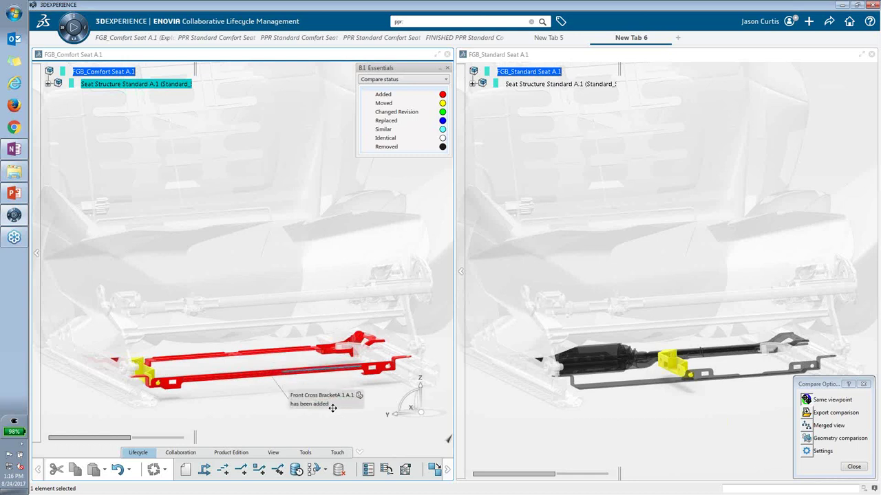
pyautogui.moveTo(185, 372); pyautogui.dragTo(193, 296)
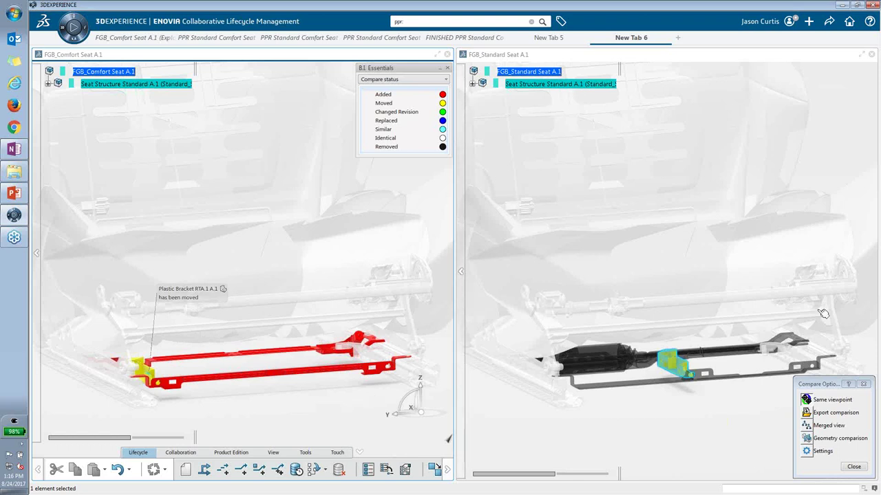
pyautogui.click(854, 466)
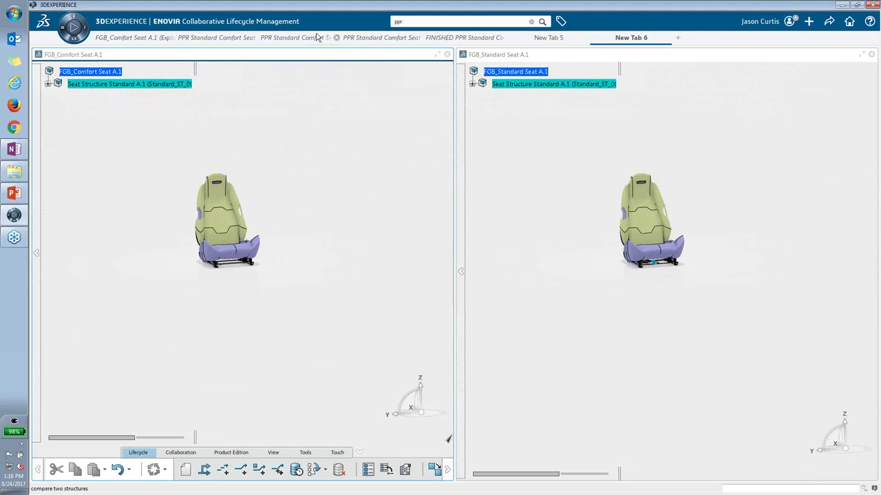
# In the PPR Standard Comfort Seat for Demo, run the System Implementation script with MC Seat Assembly A.1 as RootSystem and FGB_Comfort Seat A.1 as RootMfgItemTarget.
pyautogui.moveTo(317, 38)
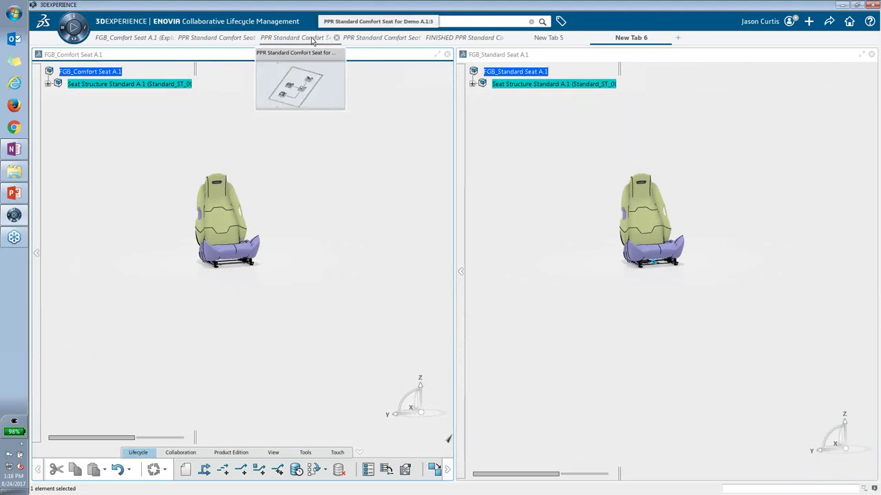
pyautogui.click(312, 38)
pyautogui.click(55, 80)
pyautogui.click(110, 104)
pyautogui.rightClick(106, 104)
pyautogui.moveTo(179, 216)
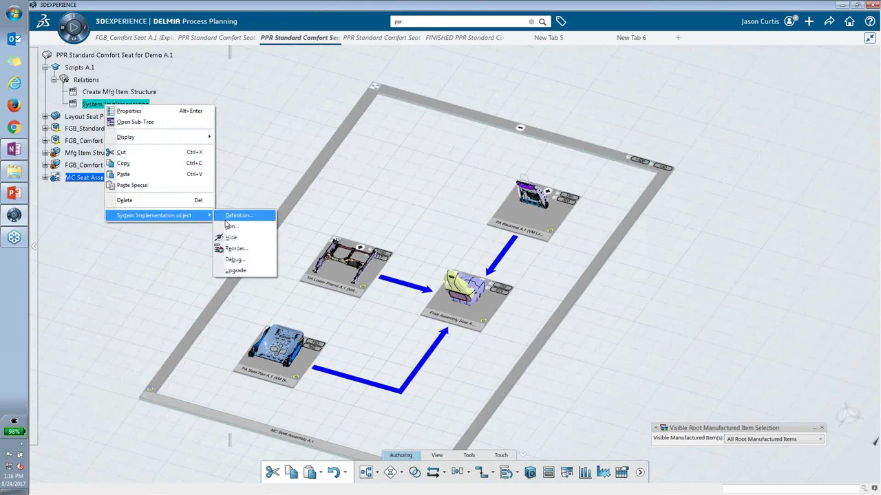
pyautogui.click(237, 224)
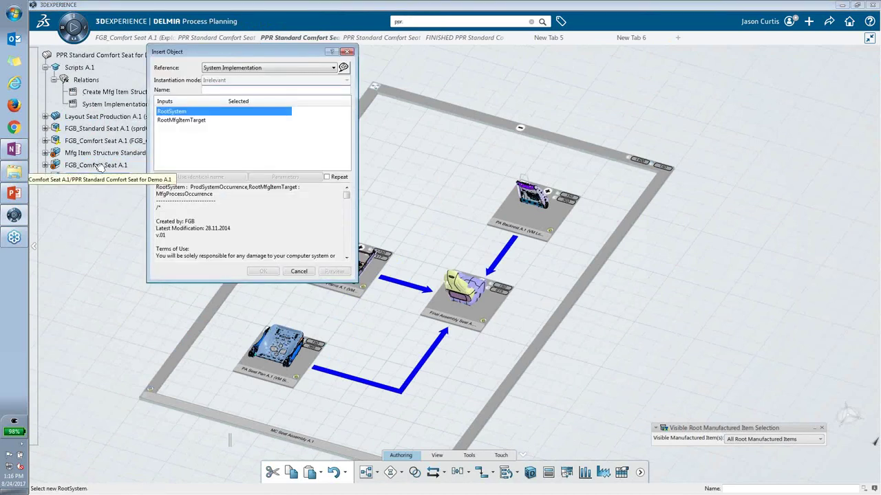
pyautogui.click(100, 177)
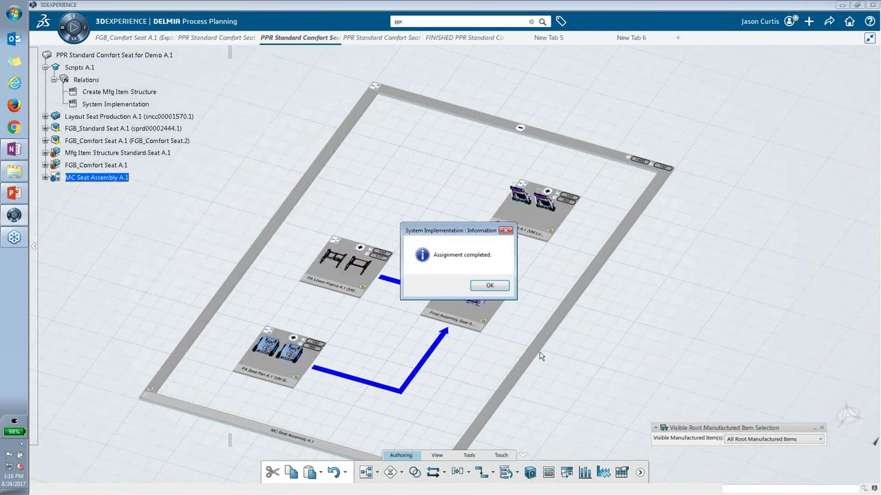
pyautogui.click(483, 284)
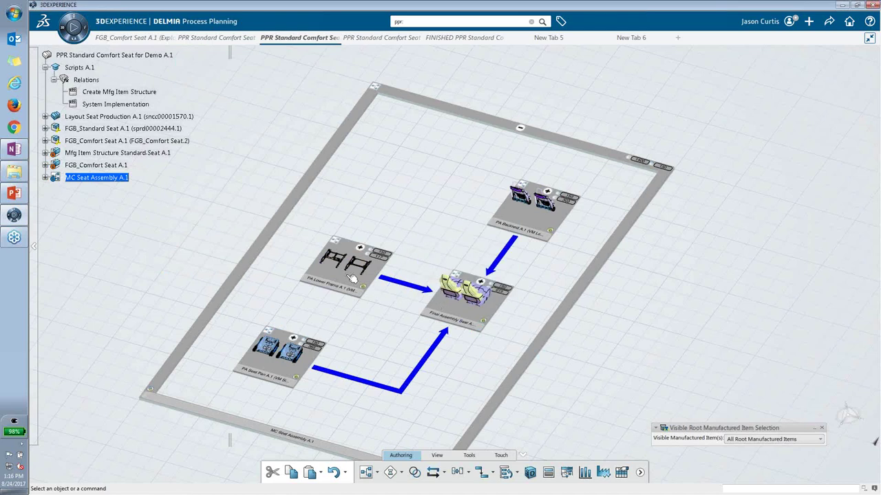
# Expand the PA Lower Frame A.1 system to its operations and colour the items by Manufactured Items Assignment Status.
pyautogui.moveTo(351, 270); pyautogui.dragTo(755, 358, button='middle')
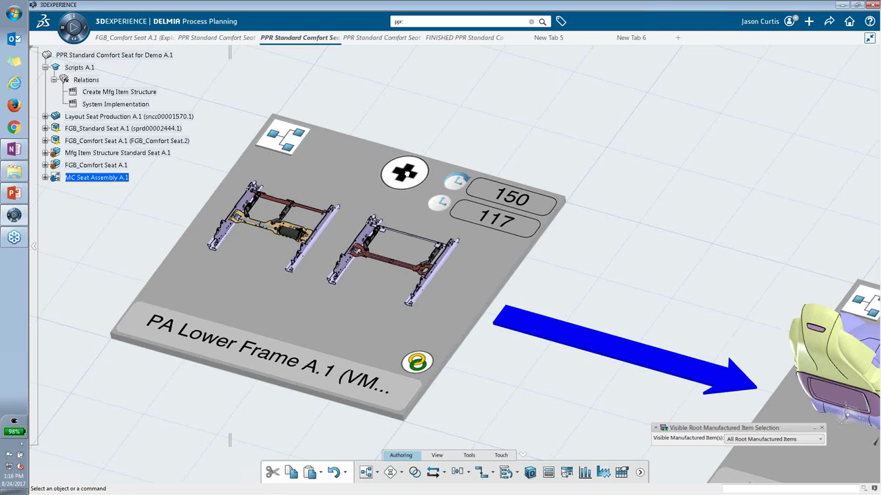
pyautogui.click(406, 174)
pyautogui.moveTo(406, 172); pyautogui.dragTo(656, 390, button='middle')
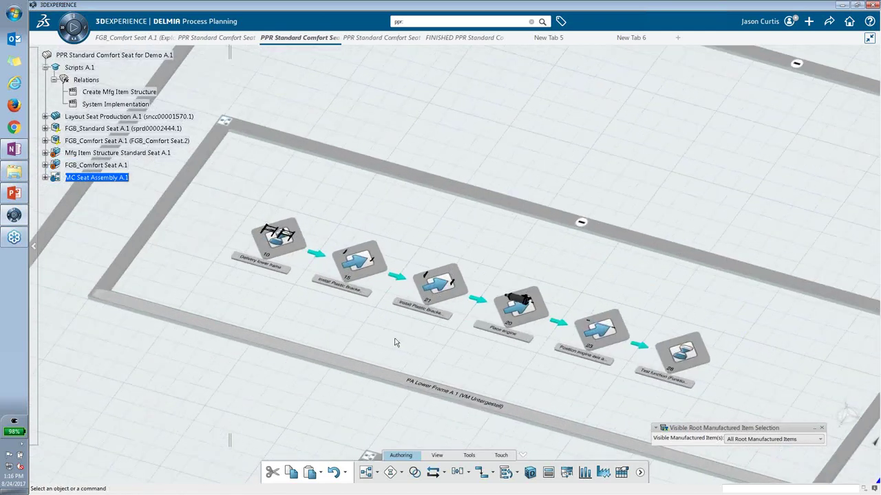
pyautogui.click(484, 456)
pyautogui.click(386, 479)
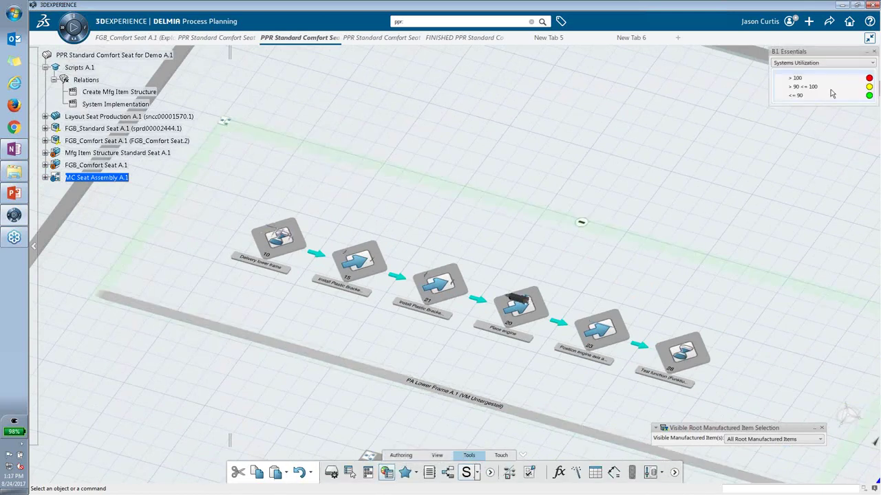
pyautogui.click(863, 63)
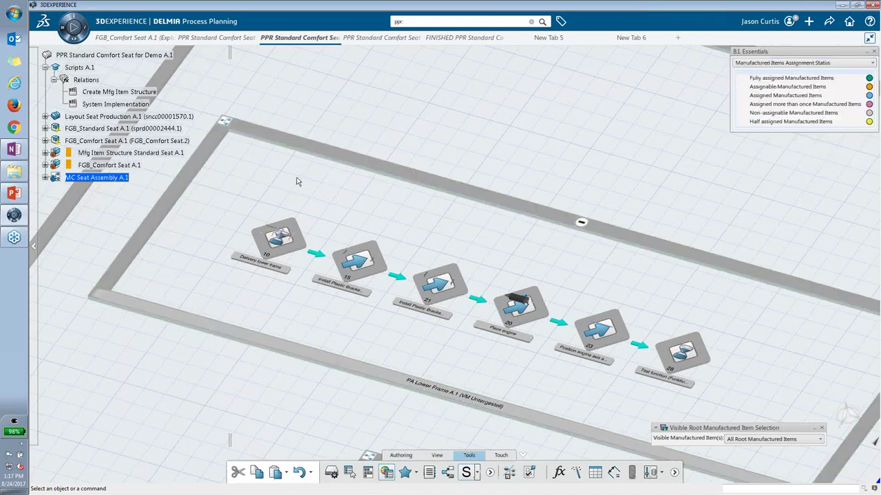
# Assign both Motor Axis items and both Seat Height Motor items from FGB_Comfort Seat's Track Mechanism A.1 to the PA Lower Frame A.1 system.
pyautogui.click(45, 165)
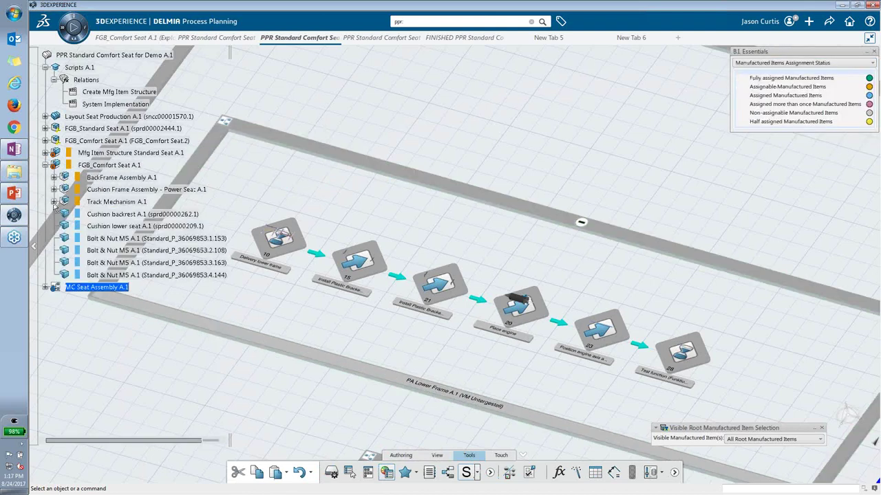
pyautogui.click(55, 201)
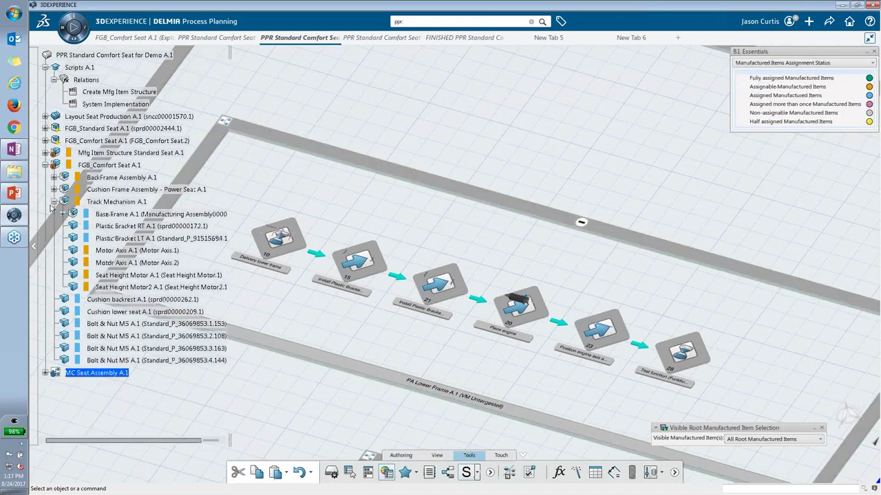
pyautogui.click(147, 253)
pyautogui.keyDown('shift'); pyautogui.click(152, 288); pyautogui.keyUp('shift')
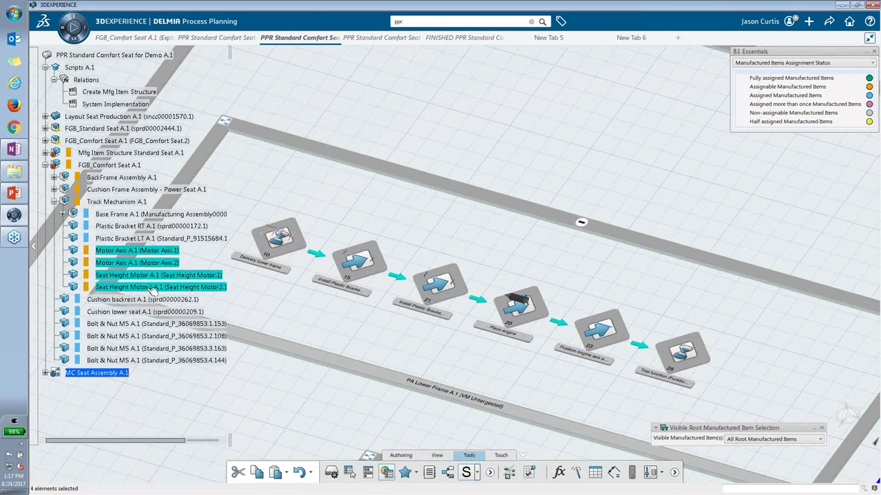
pyautogui.click(155, 252)
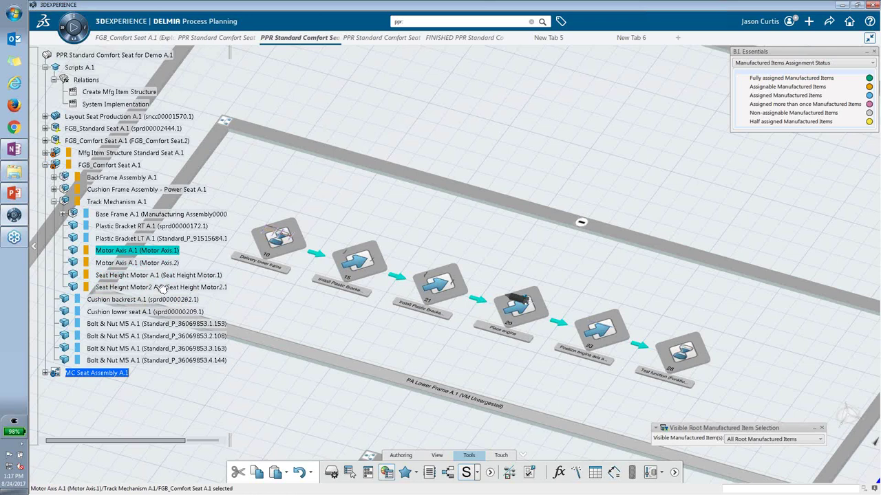
pyautogui.keyDown('shift'); pyautogui.click(160, 288); pyautogui.keyUp('shift')
pyautogui.moveTo(159, 288); pyautogui.dragTo(362, 338)
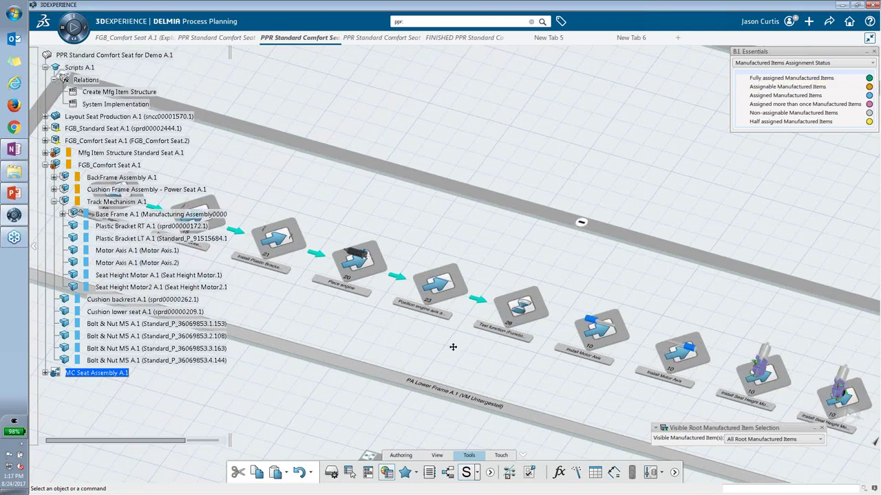
# Arrange the Install Motor Axis and Install Seat Height Motor operations in a row below the existing lower frame operations.
pyautogui.moveTo(458, 344); pyautogui.dragTo(446, 268, button='middle')
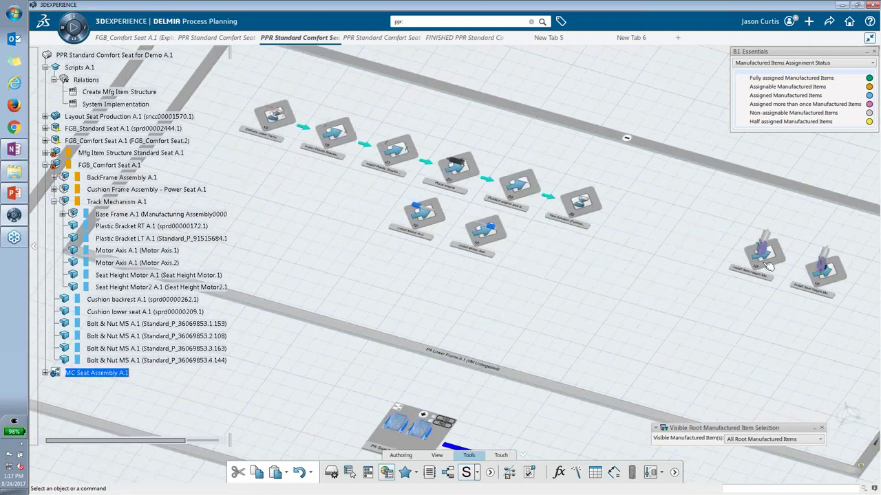
pyautogui.click(765, 260)
pyautogui.moveTo(823, 288); pyautogui.dragTo(623, 263)
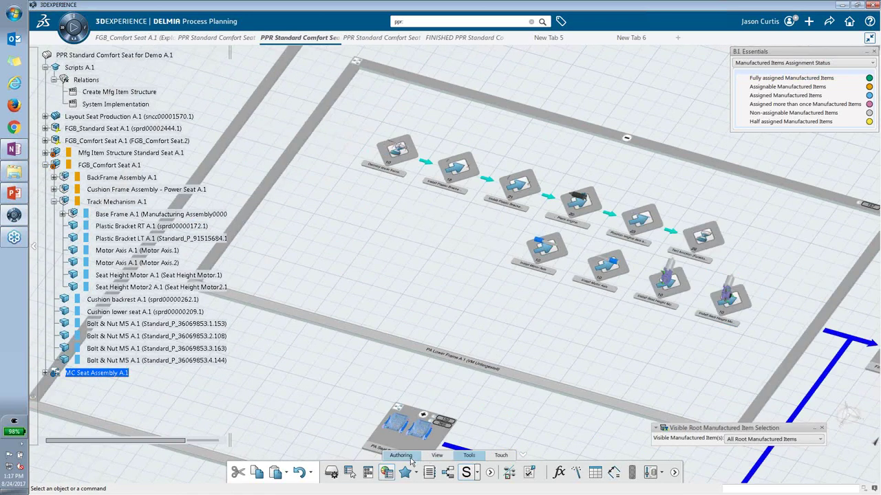
# Turn off the status colouring, link the second plastic bracket operation through the four motor operations to Test function, and place Test function beyond both branches.
pyautogui.click(875, 53)
pyautogui.click(481, 472)
pyautogui.click(509, 206)
pyautogui.click(547, 253)
pyautogui.click(616, 272)
pyautogui.click(664, 282)
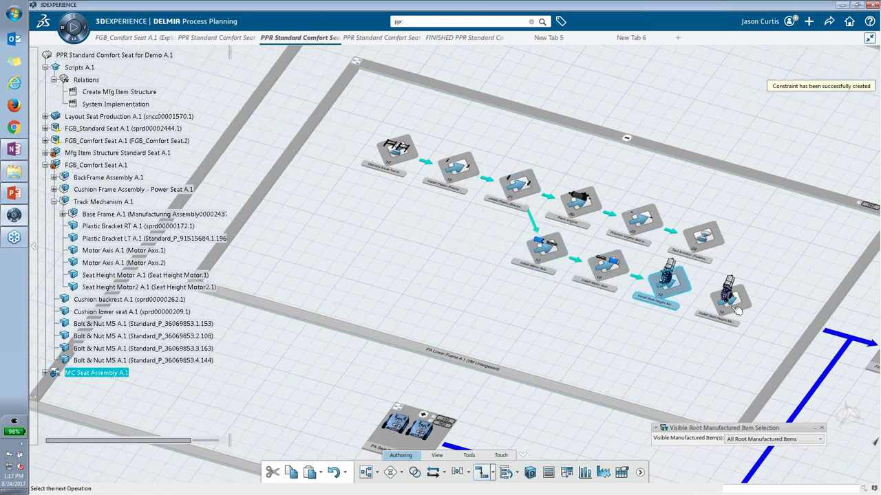
pyautogui.click(735, 303)
pyautogui.click(715, 240)
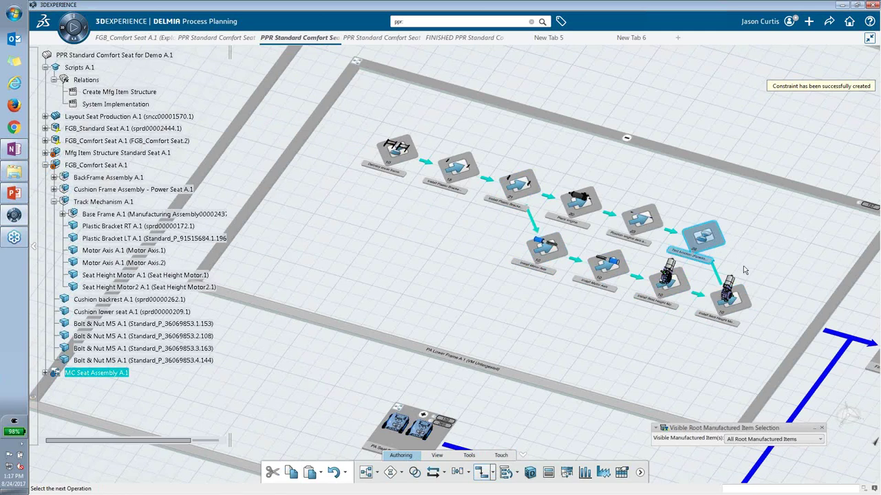
pyautogui.click(482, 472)
pyautogui.moveTo(706, 242); pyautogui.dragTo(810, 269)
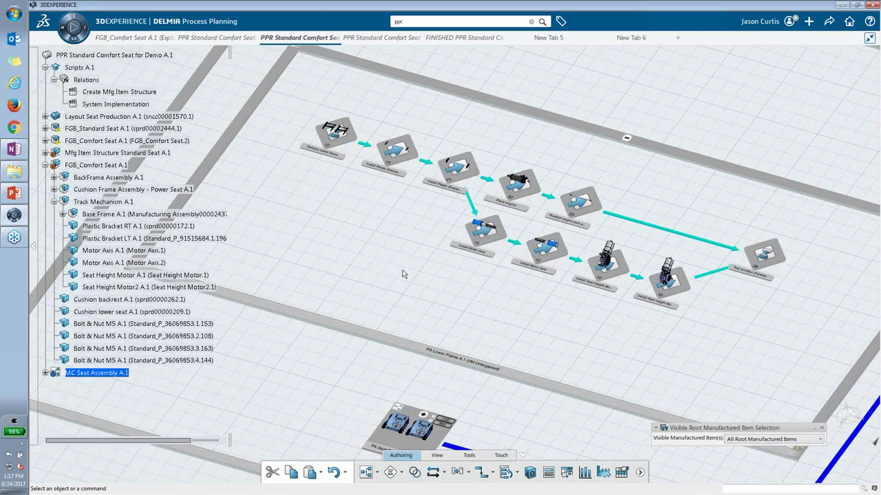
# Collapse the PA Lower Frame A.1 system and examine its workload balancing chart for both seat variants.
pyautogui.click(631, 141)
pyautogui.click(820, 439)
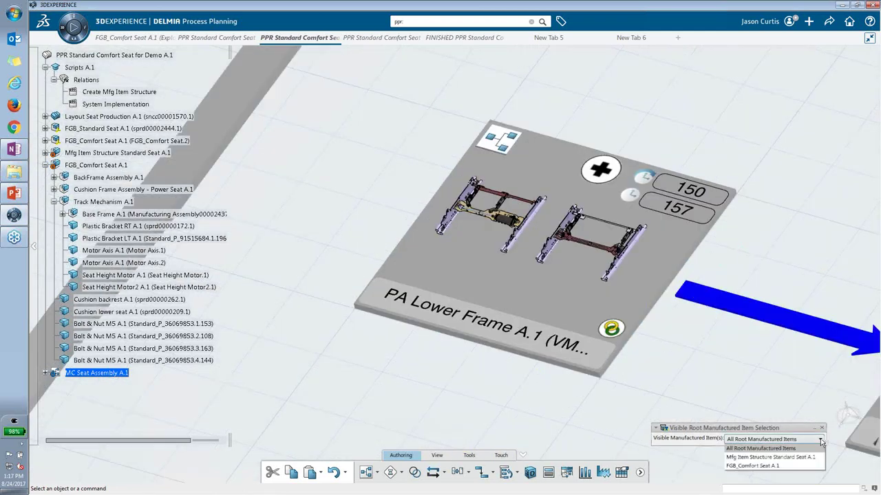
pyautogui.click(499, 297)
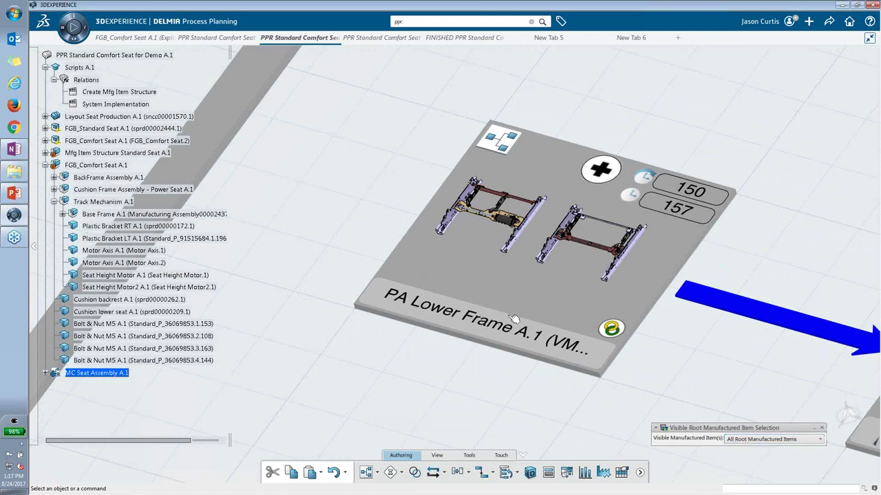
pyautogui.click(584, 472)
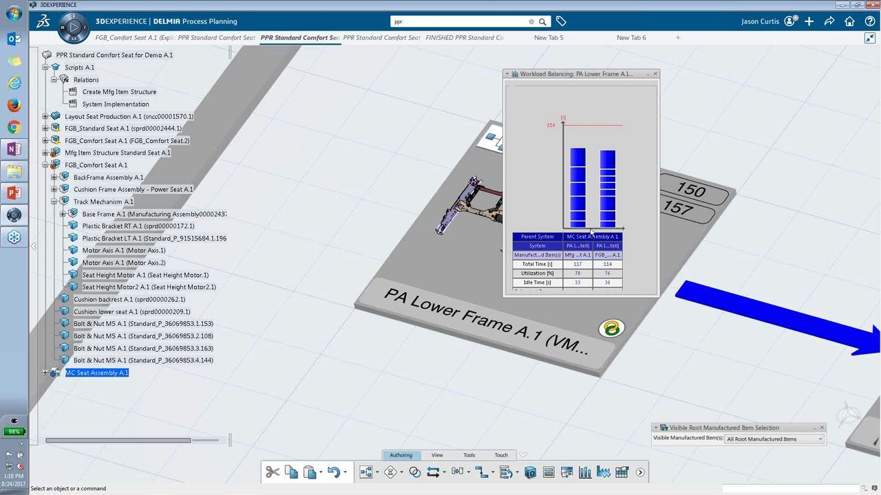
pyautogui.moveTo(658, 167); pyautogui.dragTo(671, 171)
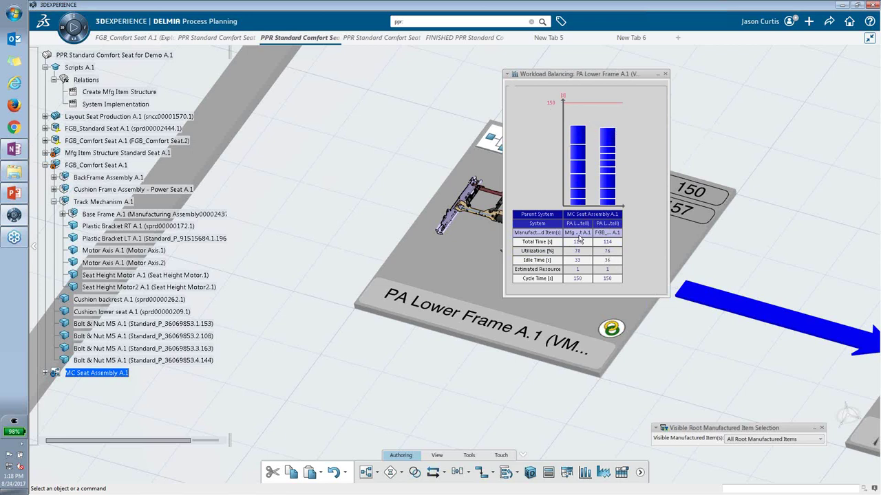
pyautogui.click(665, 74)
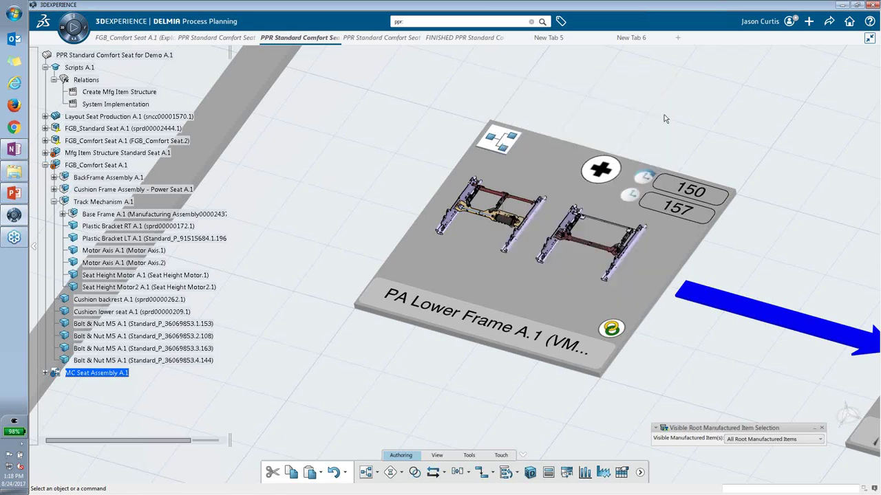
# View the assembly systems with only Mfg Item Structure Standard Seat A.1 visible, followed by only FGB_Comfort Seat A.1.
pyautogui.click(820, 439)
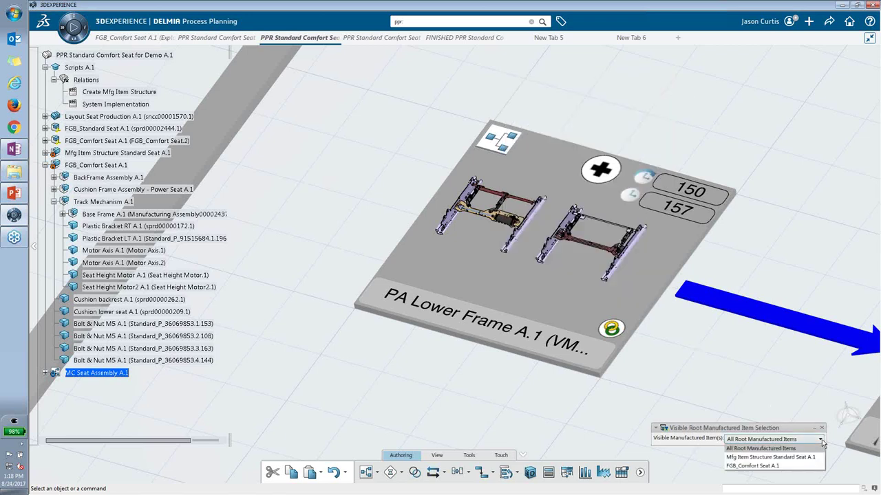
pyautogui.click(757, 458)
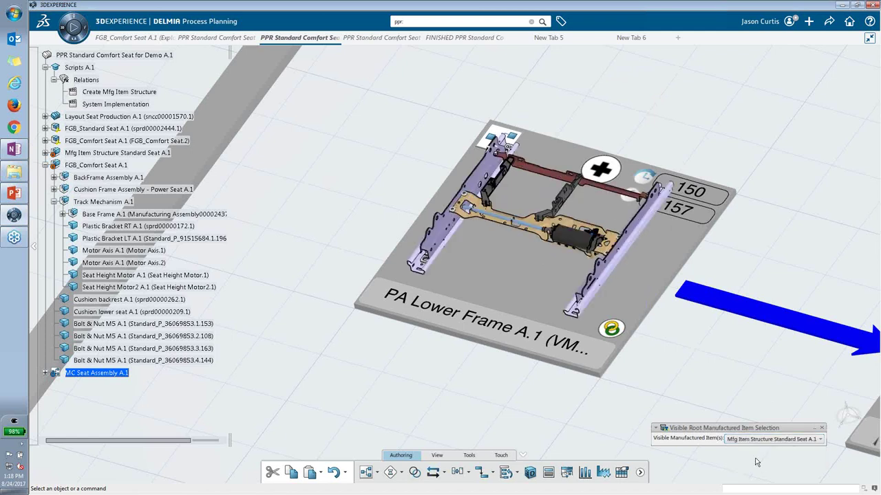
pyautogui.click(756, 466)
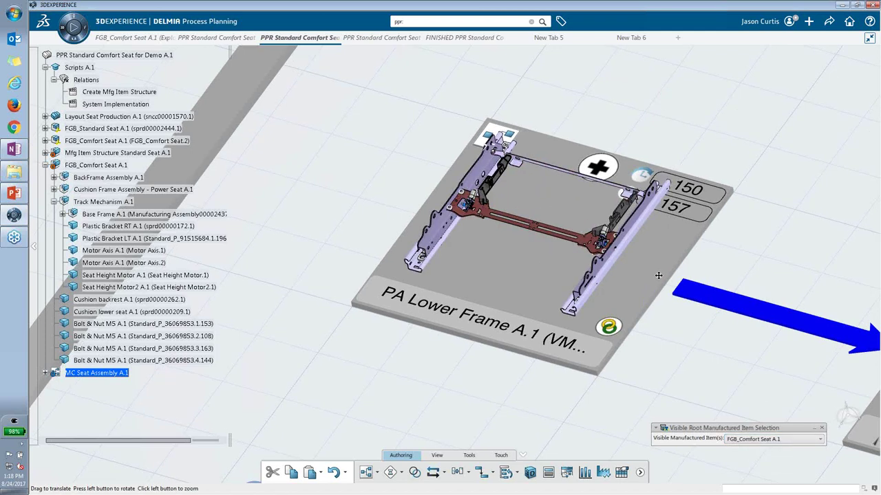
pyautogui.moveTo(662, 277); pyautogui.dragTo(532, 229, button='middle')
pyautogui.scroll(-2, 532, 229)
# Restore the visibility of All Root Manufactured Items in the assembly systems.
pyautogui.click(791, 439)
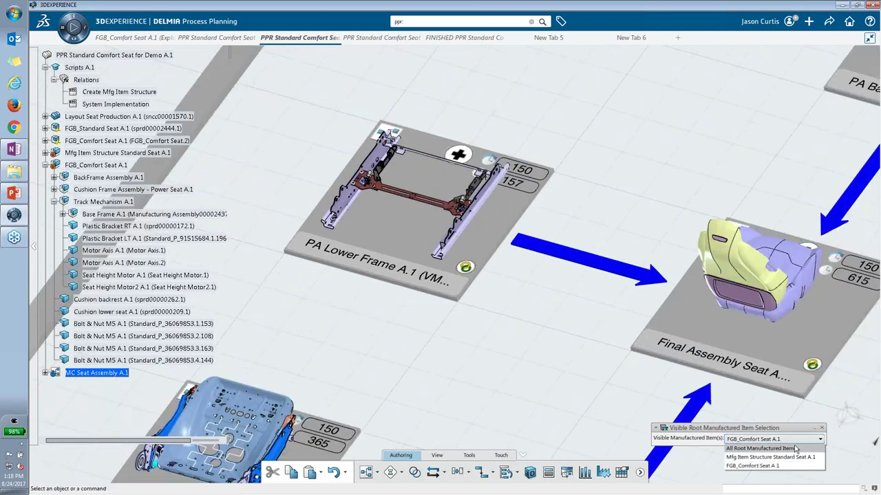
pyautogui.press('Return')
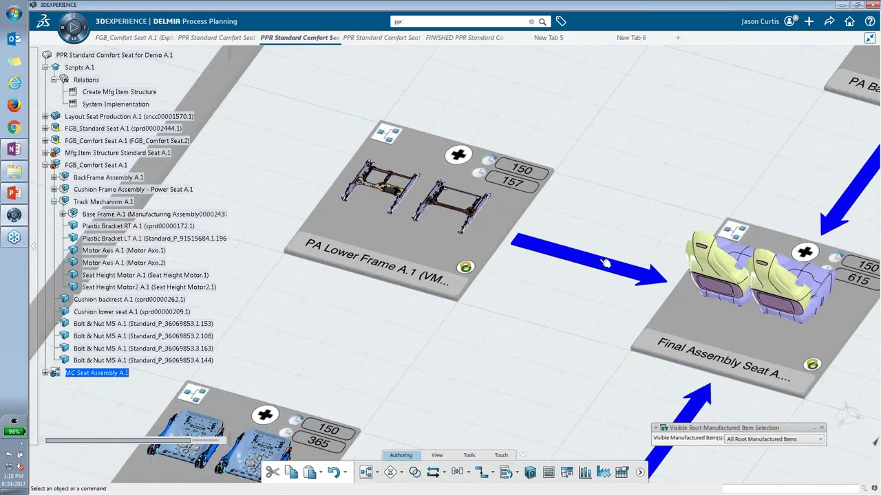
pyautogui.moveTo(479, 260); pyautogui.dragTo(480, 255, button='middle')
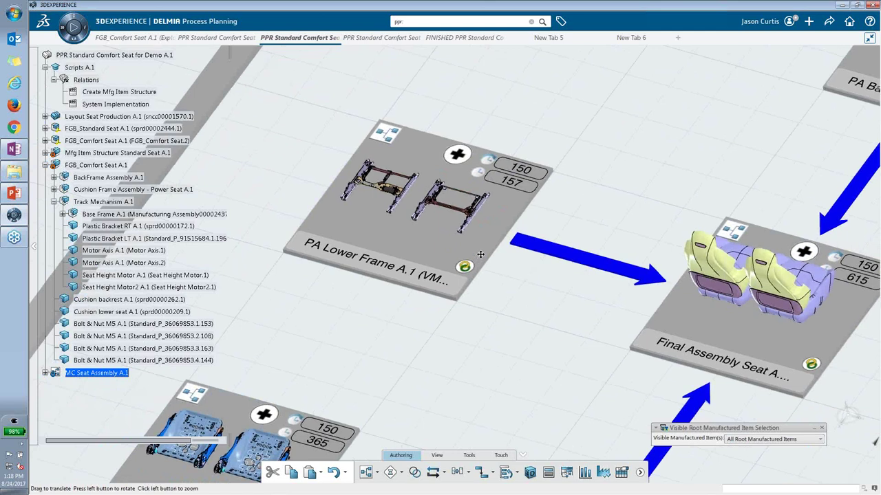
# In the Equipment Allocation session, display the workload charts of the four workers along the final assembly conveyor.
pyautogui.scroll(-5, 480, 255)
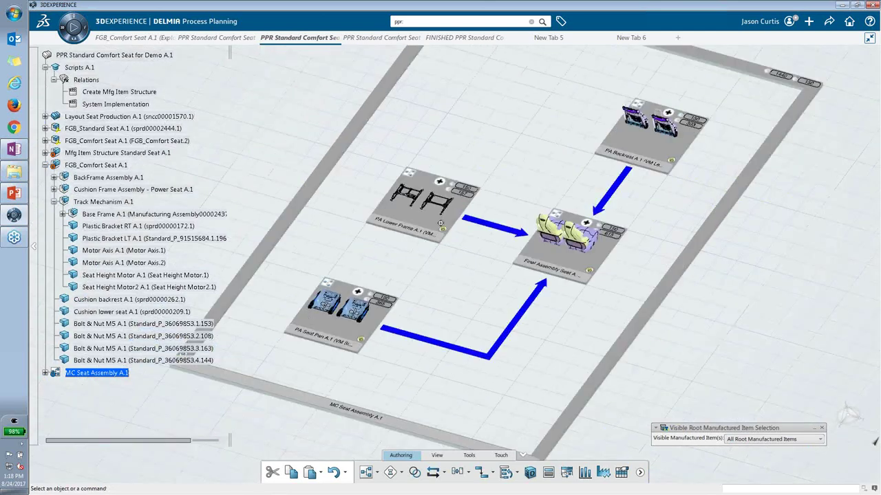
pyautogui.scroll(-1, 455, 268)
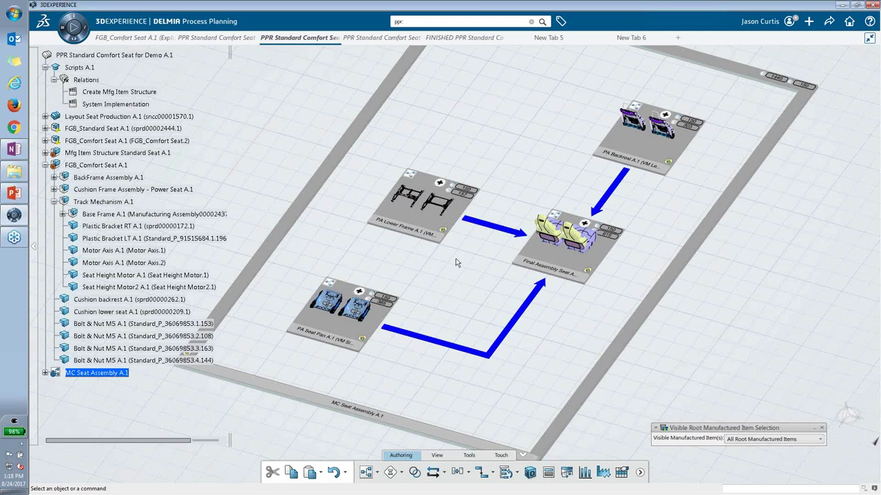
pyautogui.click(374, 39)
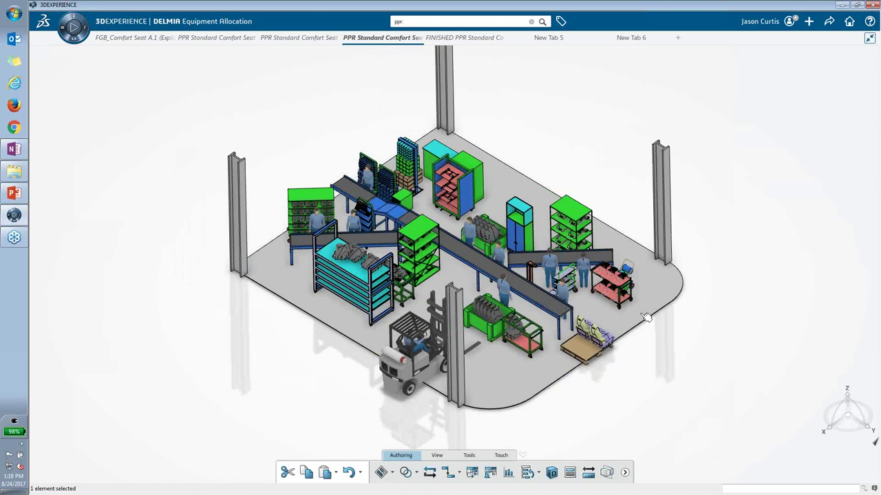
pyautogui.moveTo(401, 298); pyautogui.dragTo(438, 296, button='middle')
pyautogui.click(315, 191)
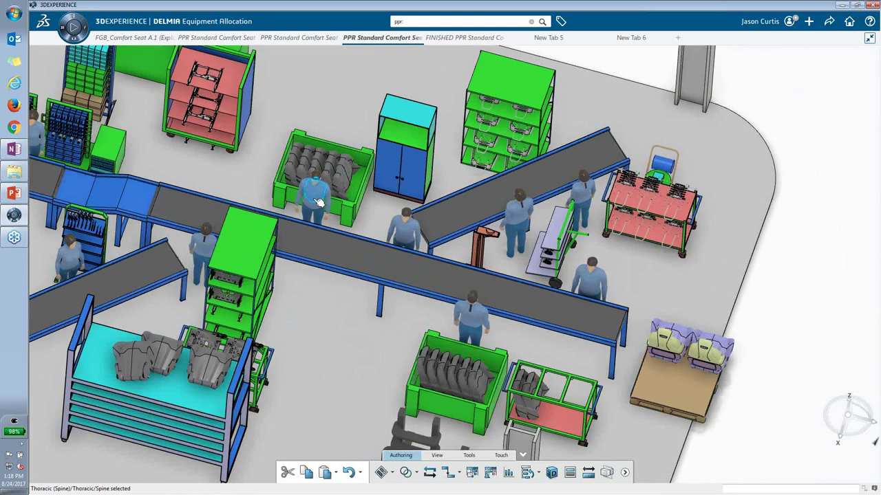
pyautogui.keyDown('ctrl'); pyautogui.click(408, 233); pyautogui.keyUp('ctrl')
pyautogui.keyDown('ctrl'); pyautogui.click(471, 309); pyautogui.keyUp('ctrl')
pyautogui.keyDown('ctrl'); pyautogui.click(598, 289); pyautogui.keyUp('ctrl')
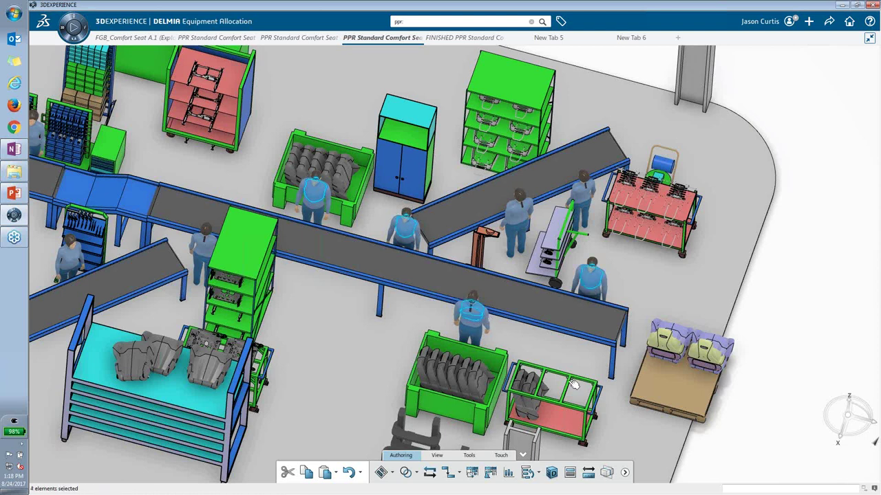
pyautogui.click(508, 473)
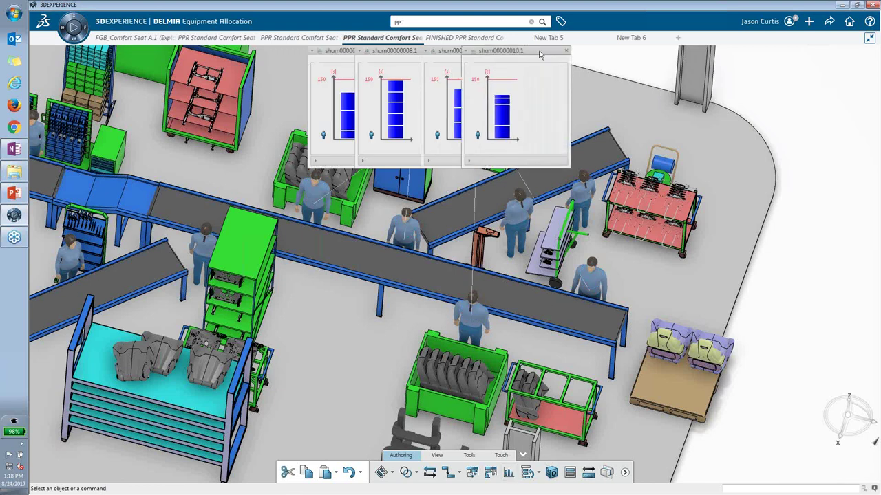
# Arrange the four worker workload charts side by side in worker number order so that none overlap.
pyautogui.moveTo(541, 54); pyautogui.dragTo(612, 57)
pyautogui.moveTo(355, 55); pyautogui.dragTo(260, 55)
pyautogui.moveTo(382, 55); pyautogui.dragTo(345, 55)
pyautogui.moveTo(290, 55)
pyautogui.mouseDown()
pyautogui.moveTo(271, 51)
pyautogui.moveTo(278, 54)
pyautogui.mouseUp()
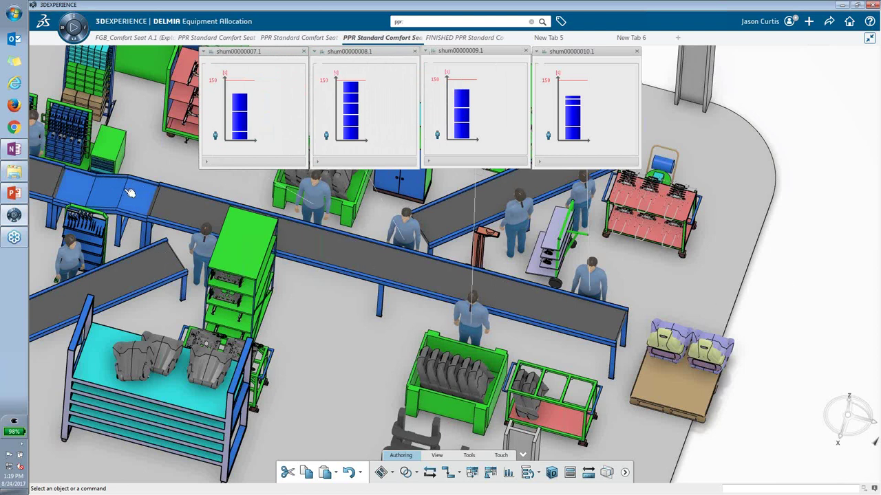
# Expand MC Seat Assembly A.1 and start the product build-up of Final Assembly Seat A.1 with the production layout's resources displayed.
pyautogui.press('F3')
pyautogui.click(43, 153)
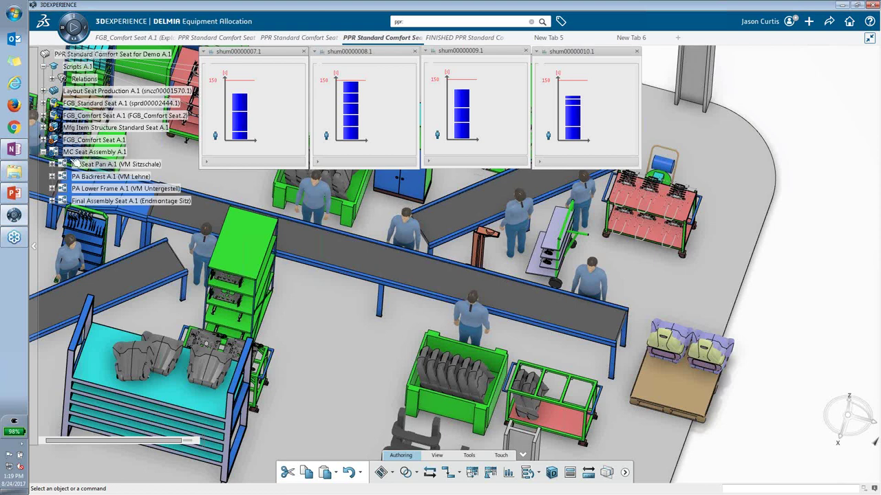
pyautogui.click(105, 202)
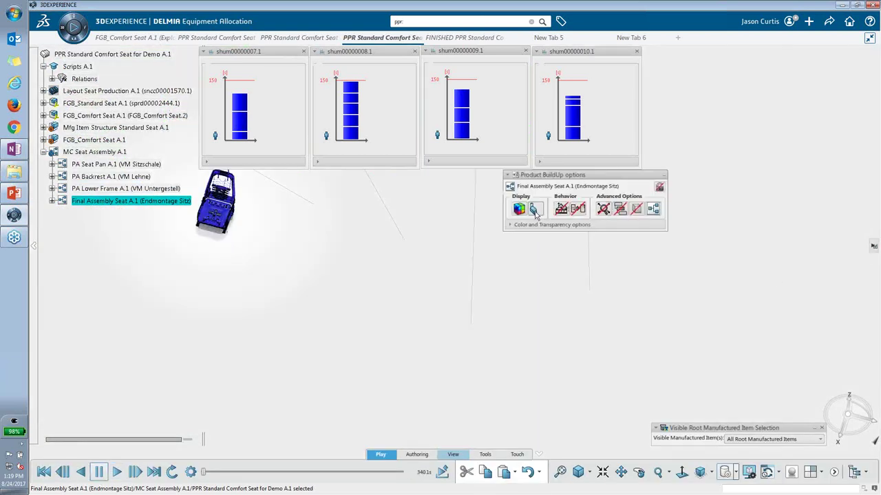
pyautogui.click(653, 210)
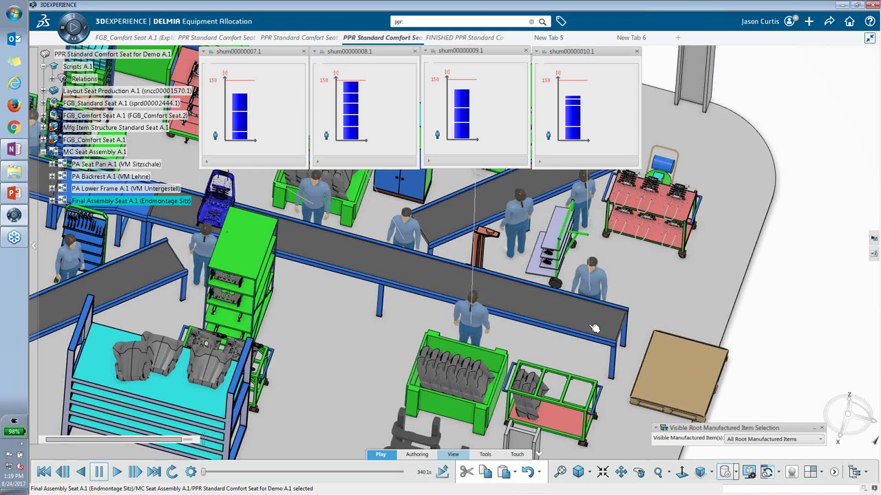
# Step the final assembly simulation forward through the operations of worker shum00000007.1.
pyautogui.moveTo(402, 249); pyautogui.dragTo(408, 305, button='middle')
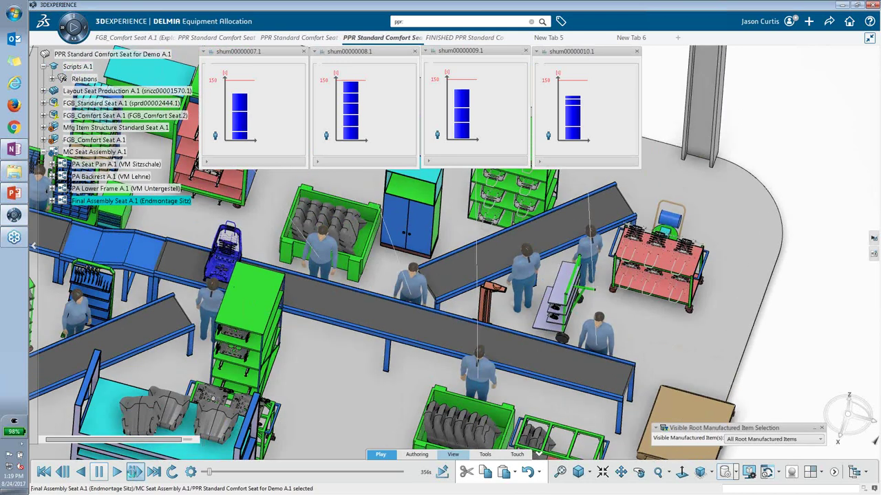
pyautogui.click(134, 473)
pyautogui.click(135, 473)
pyautogui.click(137, 473)
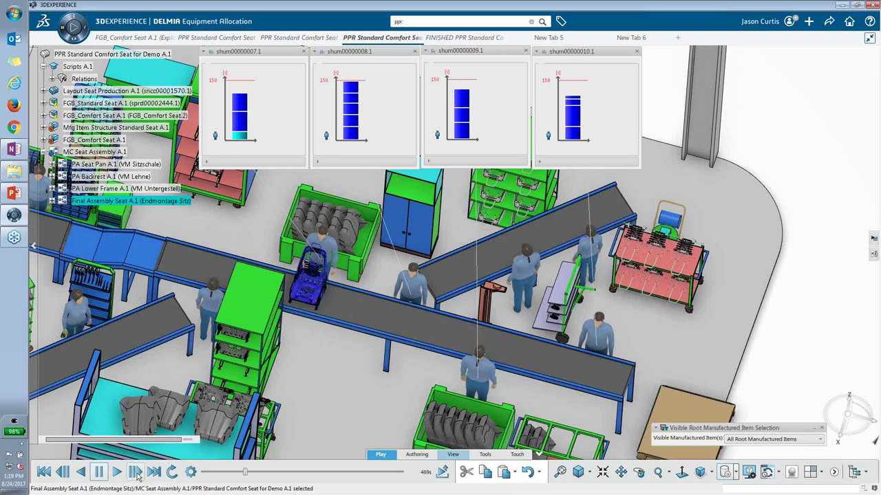
pyautogui.click(136, 474)
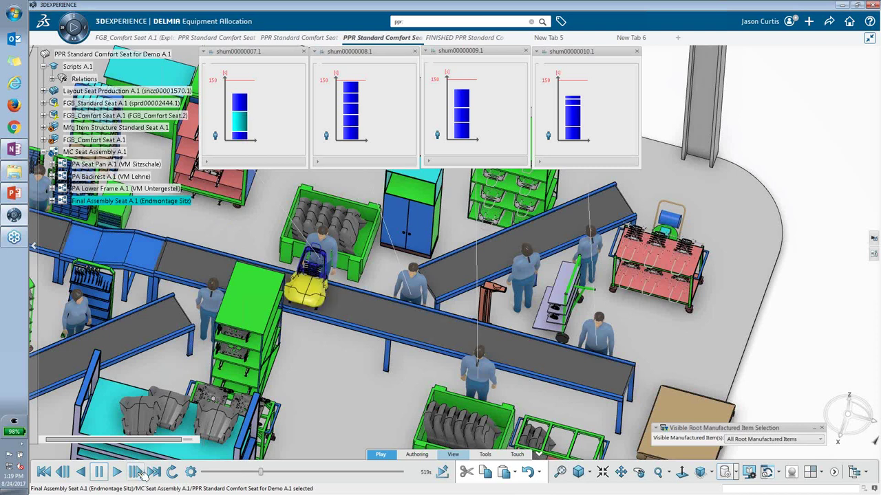
pyautogui.click(136, 473)
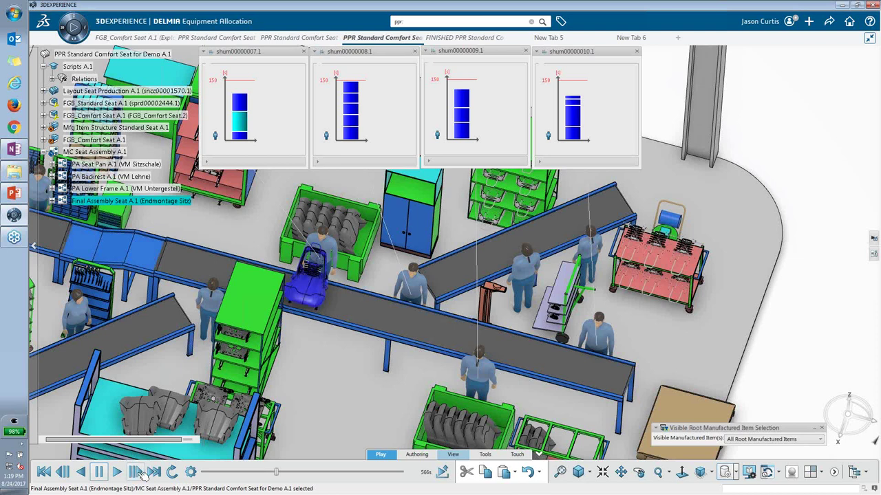
pyautogui.click(137, 473)
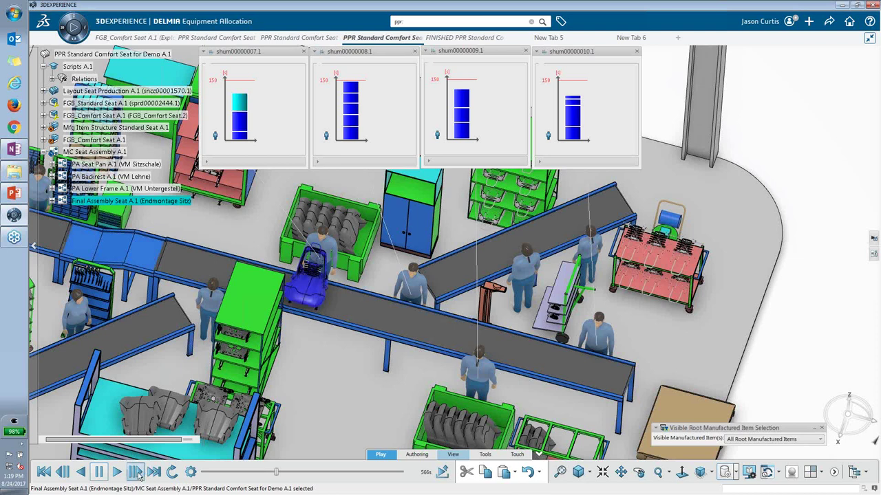
# Step the final assembly simulation onward through the operations of workers shum00000008.1 and shum00000009.1.
pyautogui.click(138, 473)
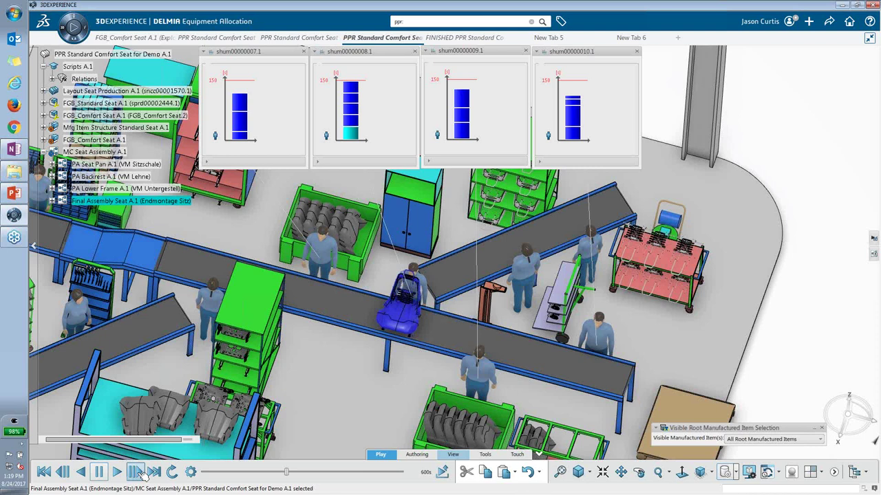
pyautogui.click(138, 474)
pyautogui.click(138, 473)
pyautogui.click(137, 474)
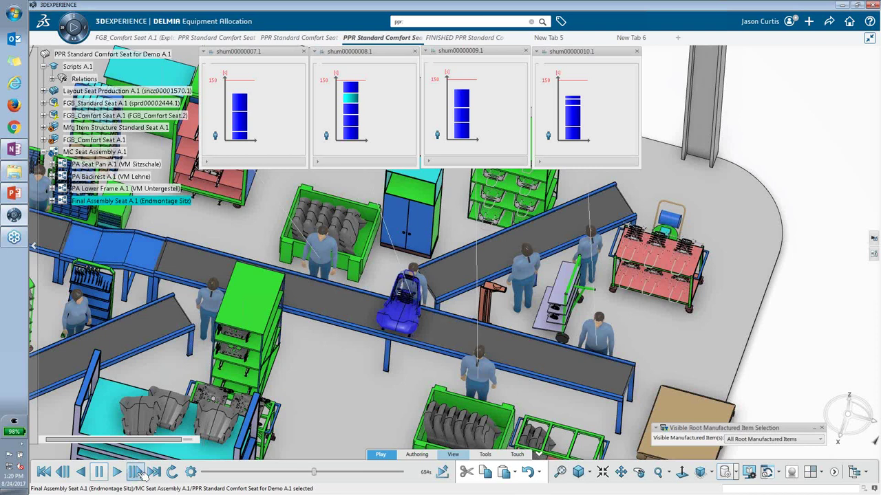
pyautogui.click(137, 472)
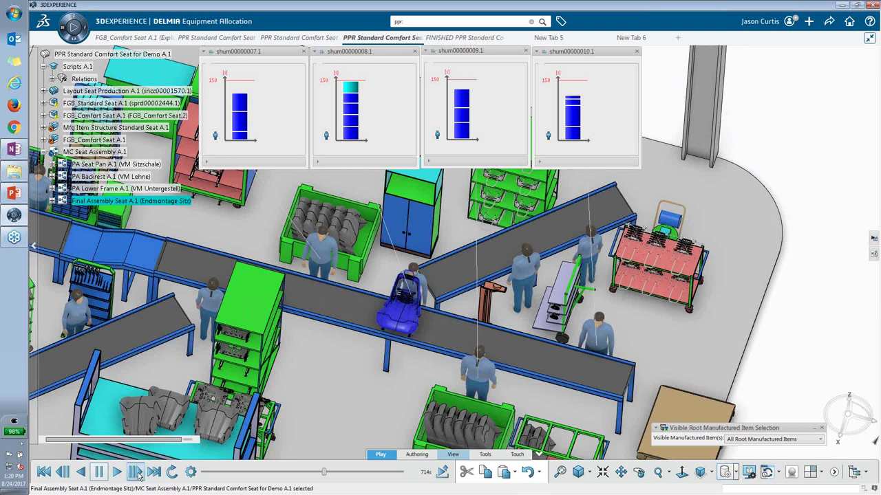
pyautogui.click(137, 473)
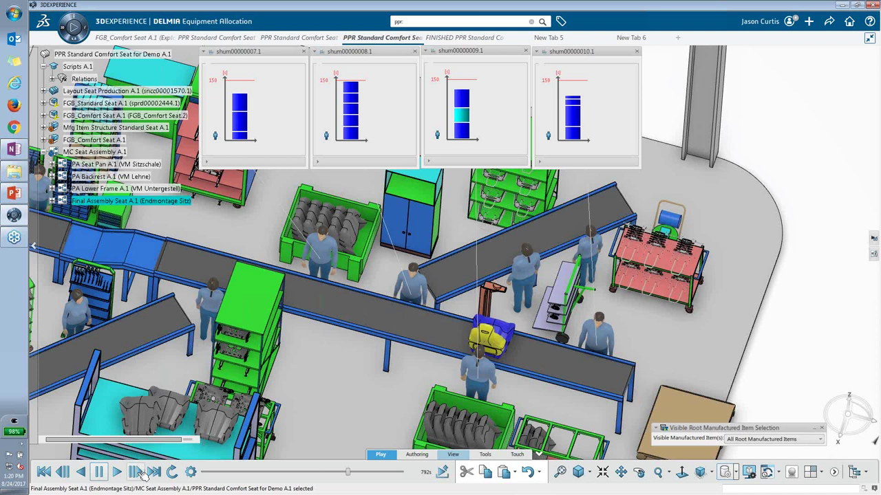
pyautogui.click(138, 473)
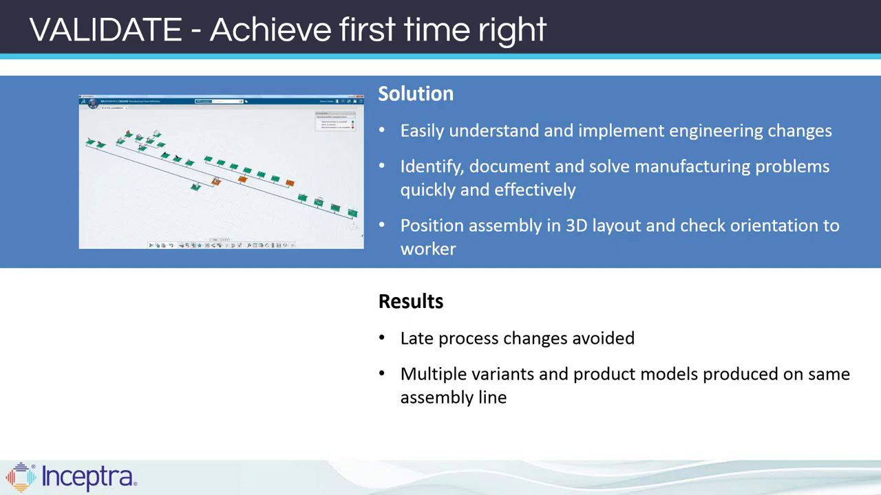
pyautogui.press('Right')
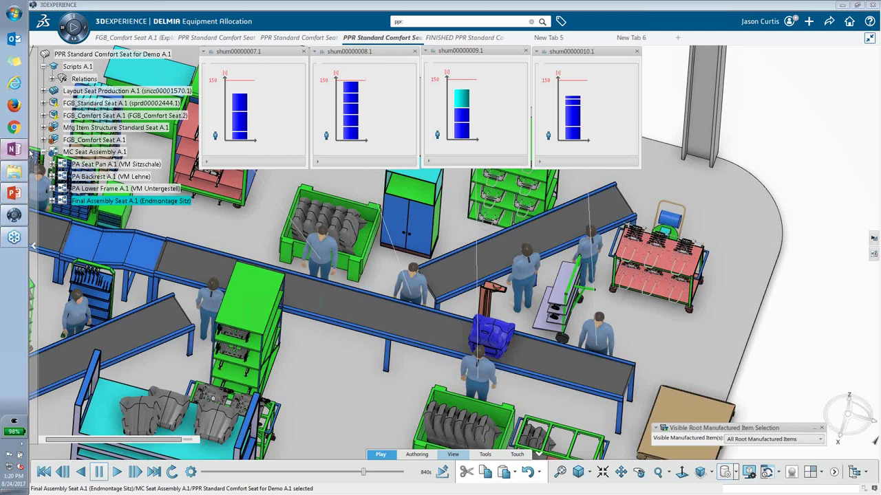
# Switch to FINISHED PPR Standard Comfort Seat for Demo A.1 and open FINISHED PA Lower Frame A.1 in Work Instructions.
pyautogui.moveTo(466, 41)
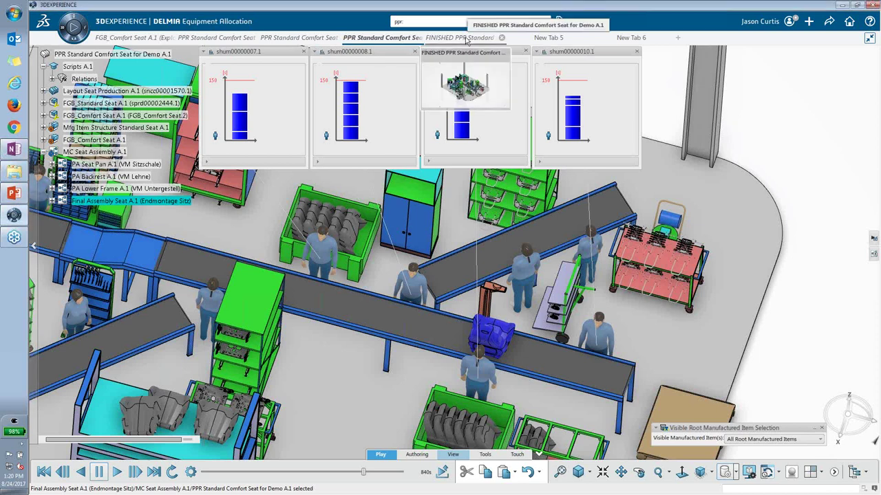
pyautogui.click(461, 38)
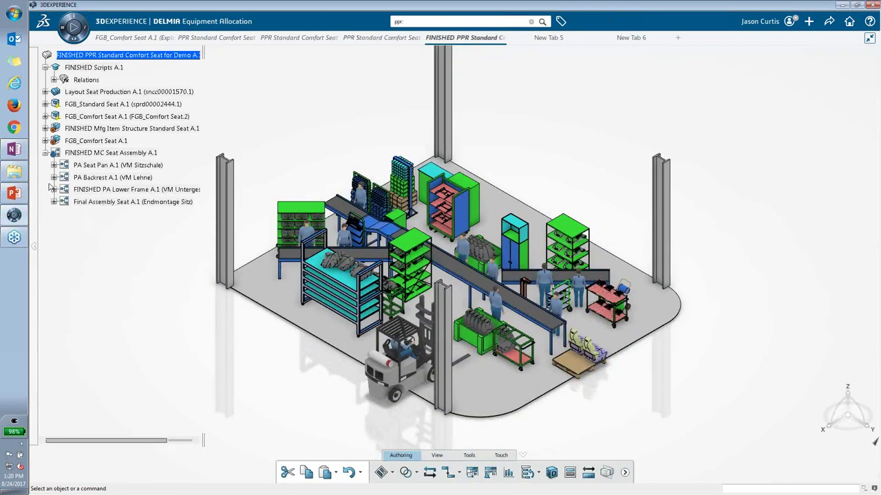
pyautogui.click(103, 190)
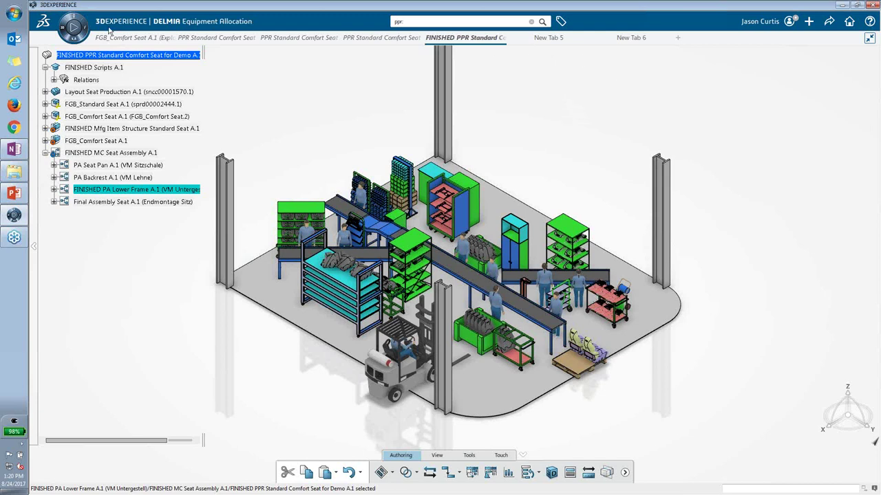
pyautogui.click(75, 41)
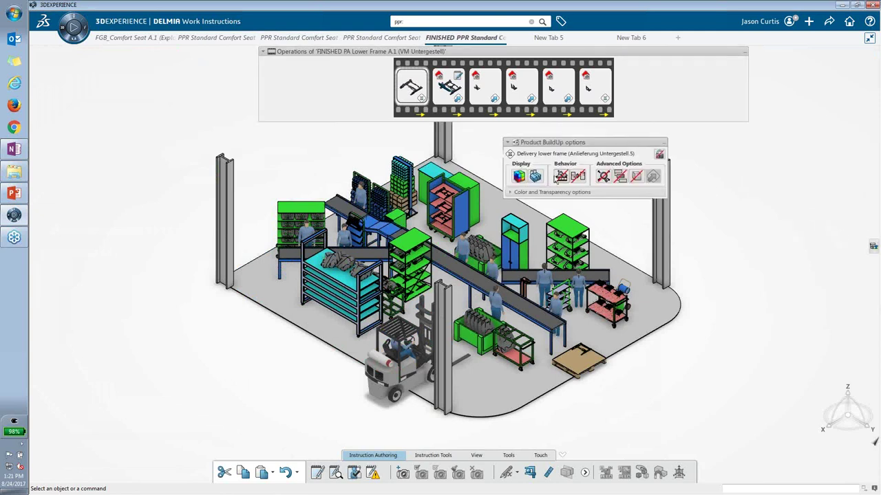
# Limit the display to assigned resources, frame the delivered lower frame in the view and dismiss the product build-up options.
pyautogui.click(537, 176)
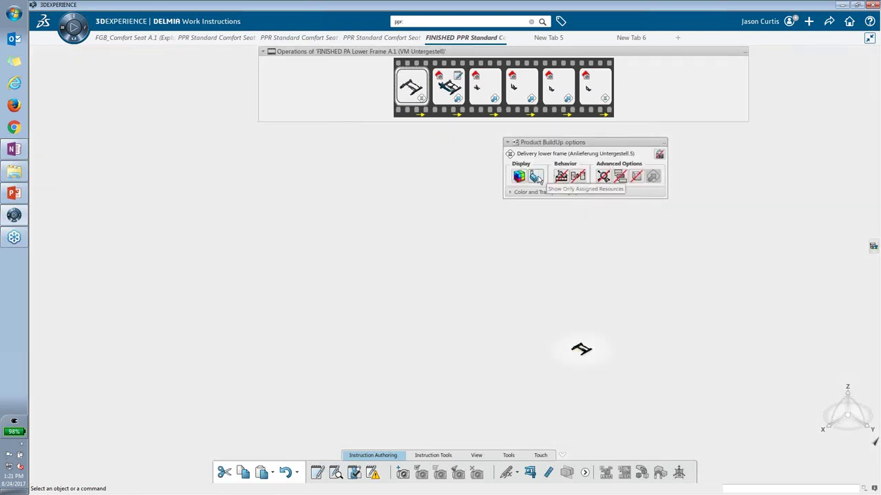
pyautogui.moveTo(569, 360); pyautogui.dragTo(522, 261, button='middle')
pyautogui.click(664, 142)
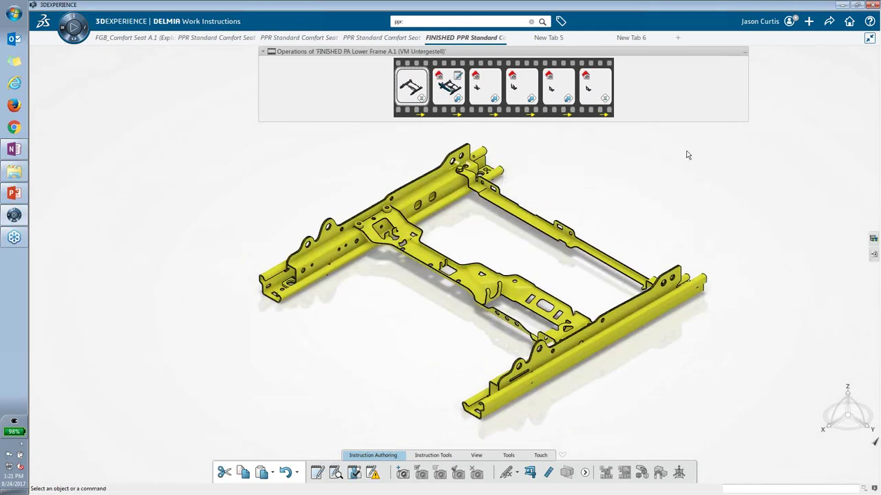
# Preview the product build-up at the Install Plastic Bracket RT operation, the Place engine operation and the operation following it.
pyautogui.click(455, 86)
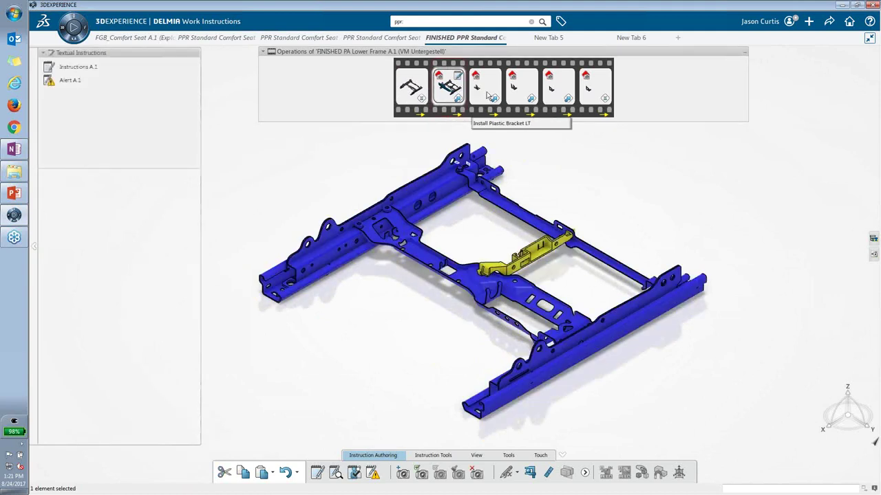
pyautogui.click(521, 94)
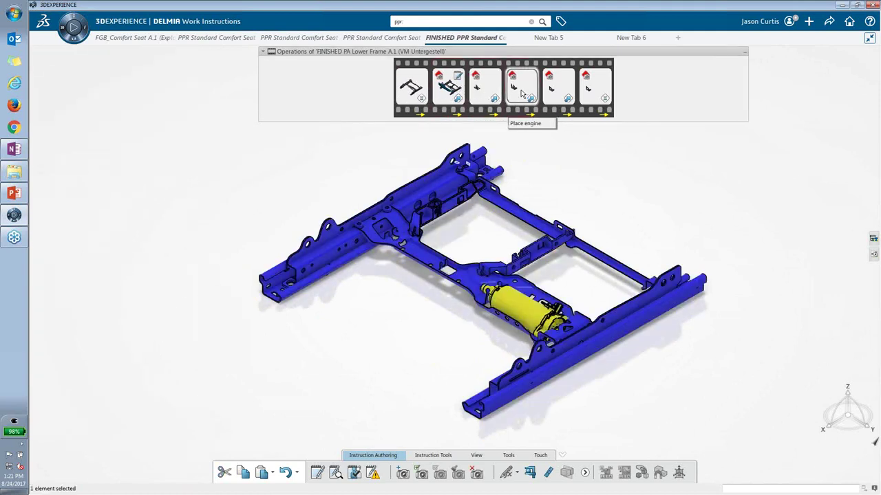
pyautogui.click(556, 94)
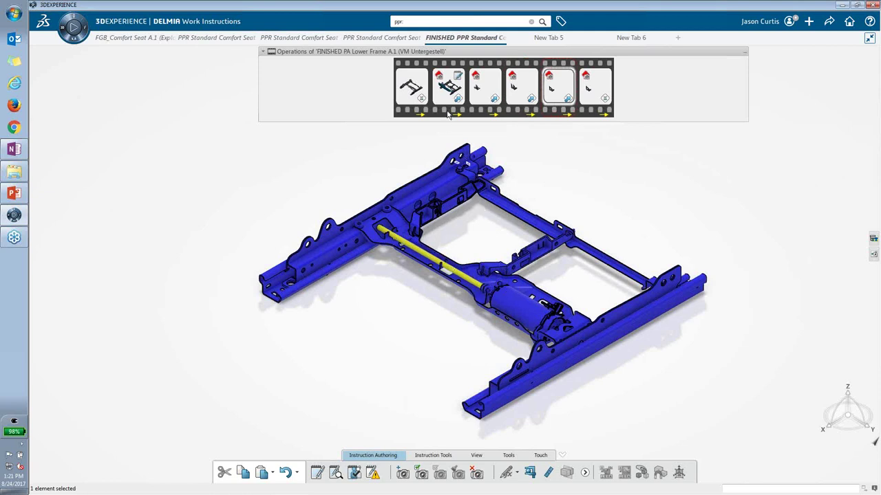
# Review the text of Instructions A.1 and Alert A.1 on the Install Plastic Bracket RT operation without editing them.
pyautogui.click(447, 90)
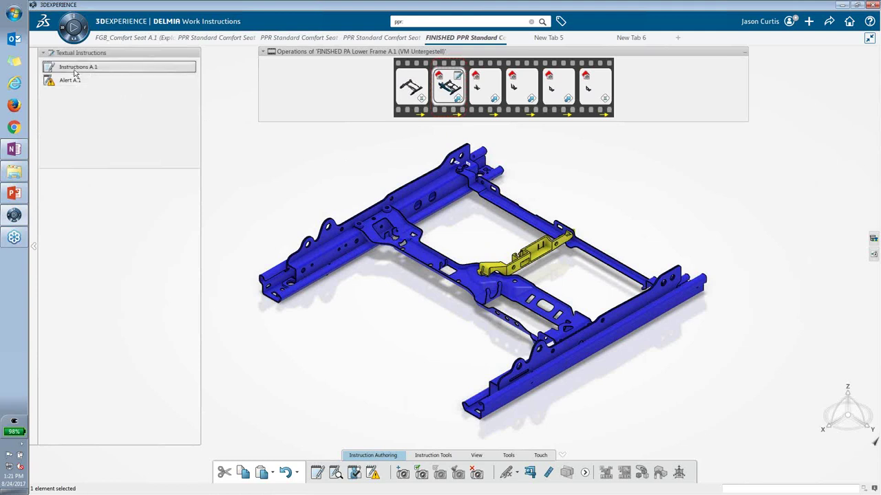
pyautogui.click(103, 66)
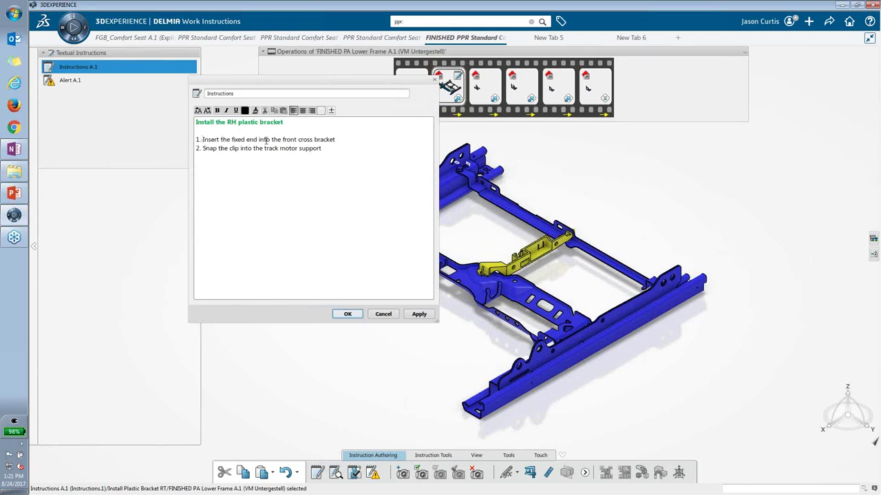
pyautogui.click(387, 314)
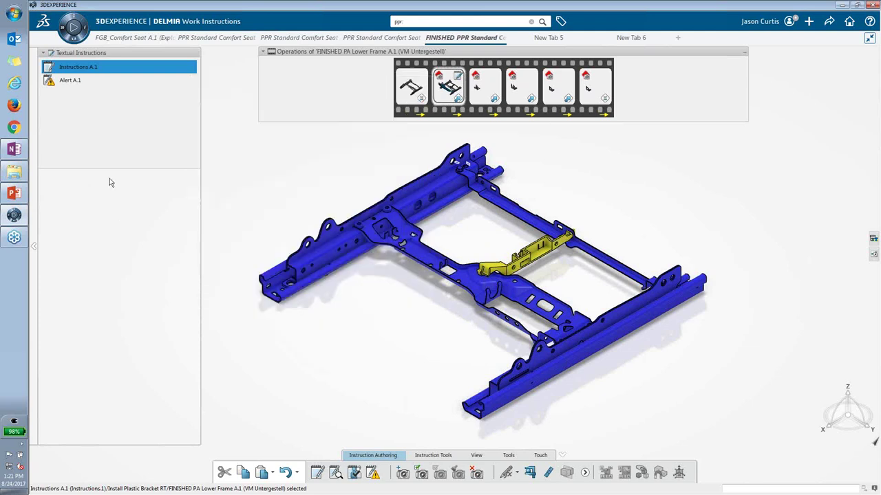
pyautogui.click(63, 80)
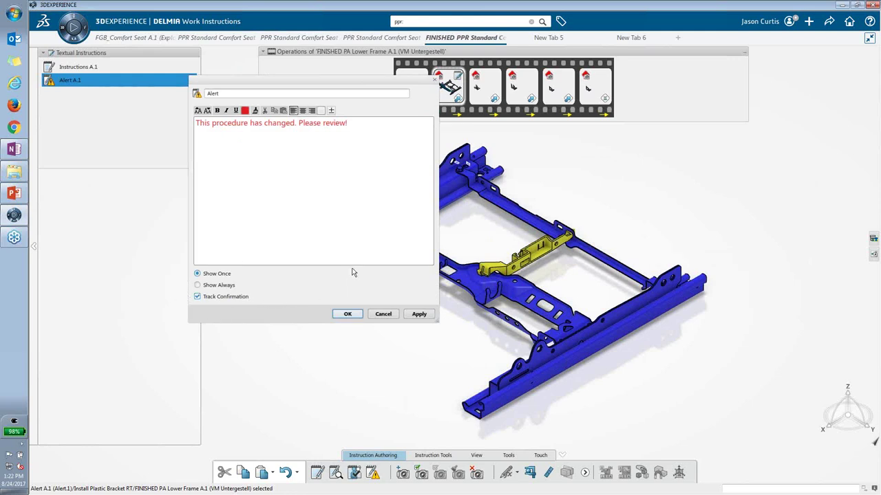
pyautogui.click(383, 315)
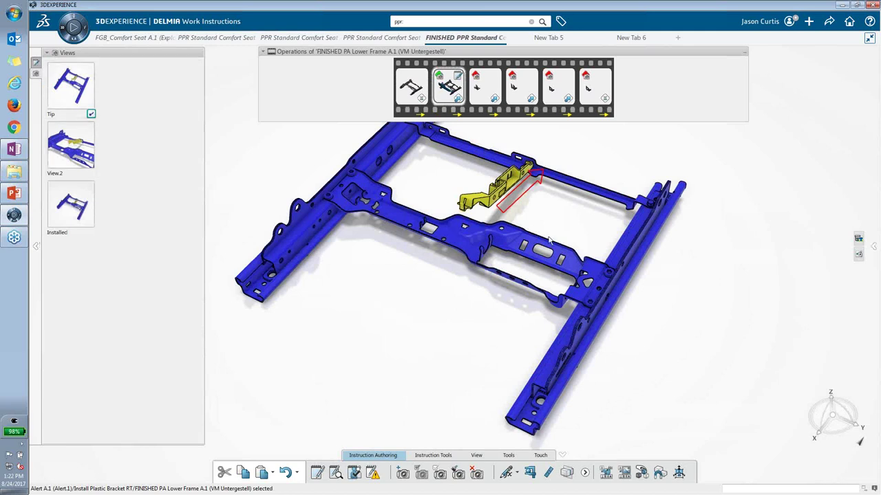
# Apply the View.2 view of the Install Plastic Bracket RT operation and inspect its bracket annotations.
pyautogui.moveTo(488, 241); pyautogui.dragTo(446, 335, button='middle')
pyautogui.click(81, 148)
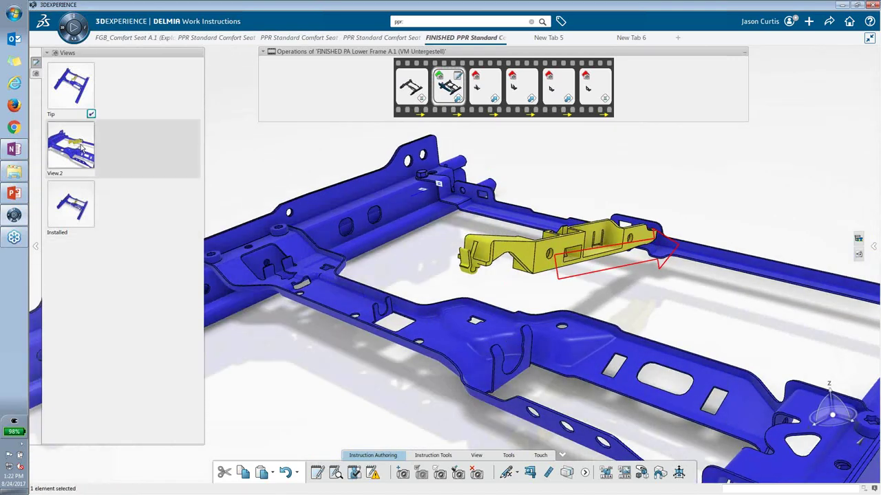
pyautogui.rightClick(82, 148)
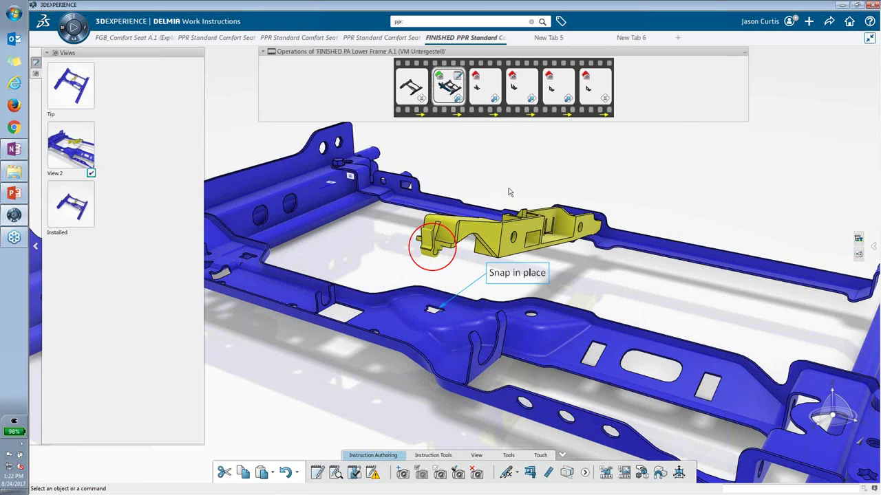
pyautogui.moveTo(492, 306); pyautogui.dragTo(529, 290, button='middle')
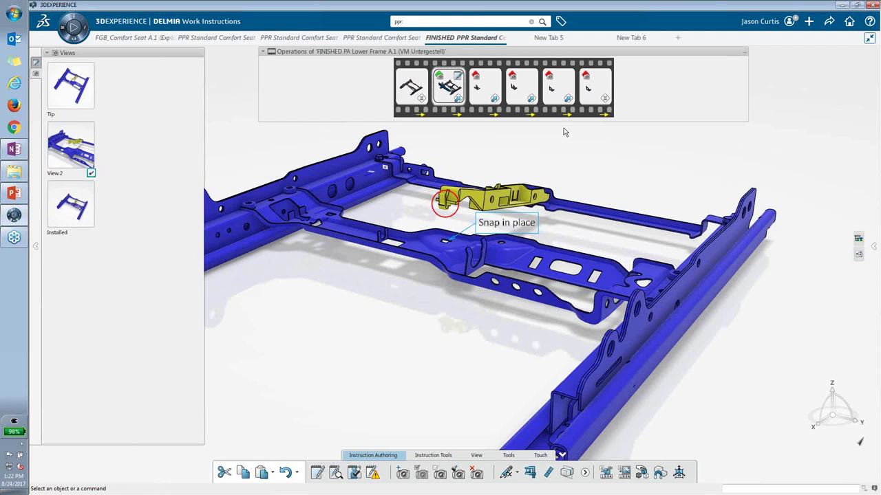
# Return to PPR Standard Comfort Seat for Demo A.1 and switch it to Equipment Allocation, without selecting an operation for work instructions.
pyautogui.click(364, 42)
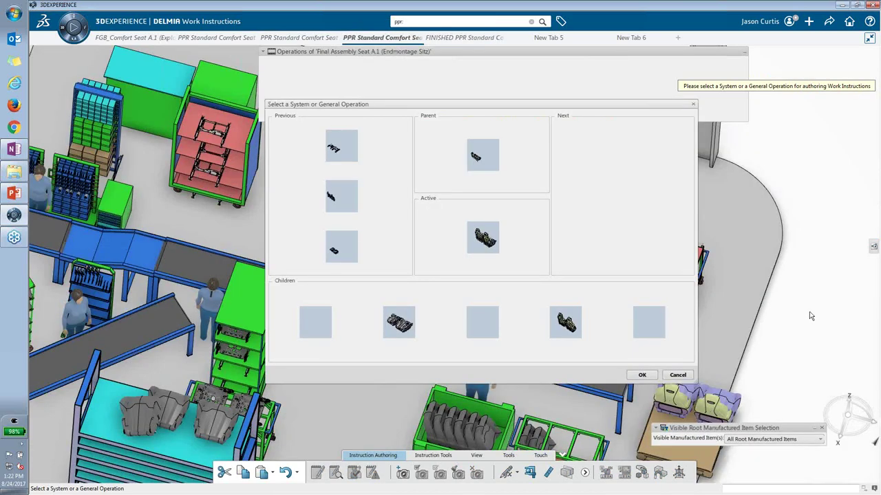
pyautogui.click(677, 375)
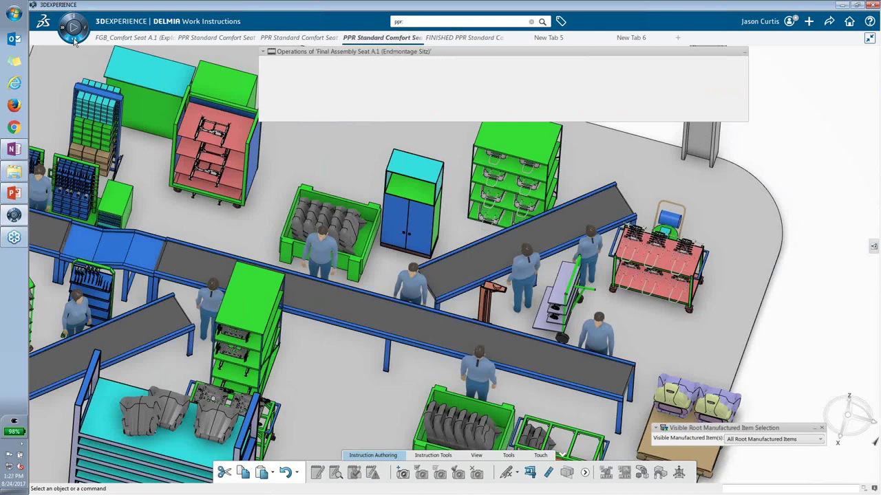
pyautogui.click(74, 31)
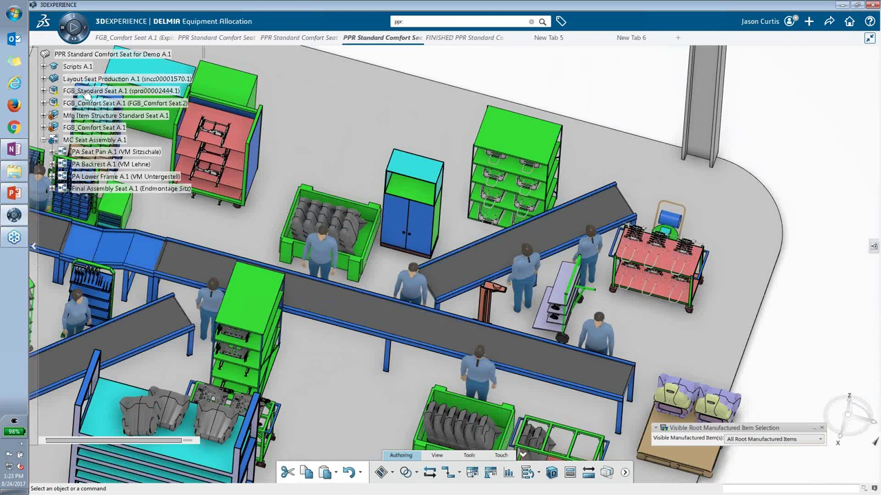
# Review the comfort seat product, the standard seat item structure and the Place engine documentation under PA Lower Frame A.1 in the tree.
pyautogui.click(103, 104)
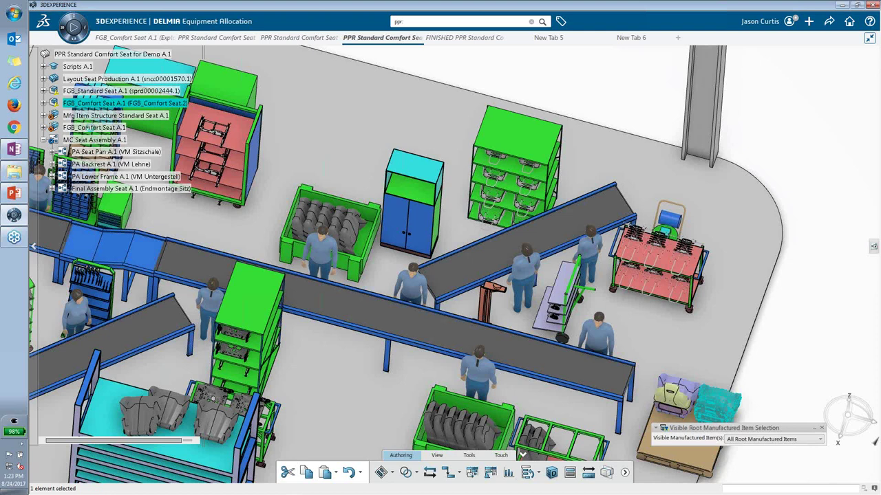
pyautogui.click(76, 115)
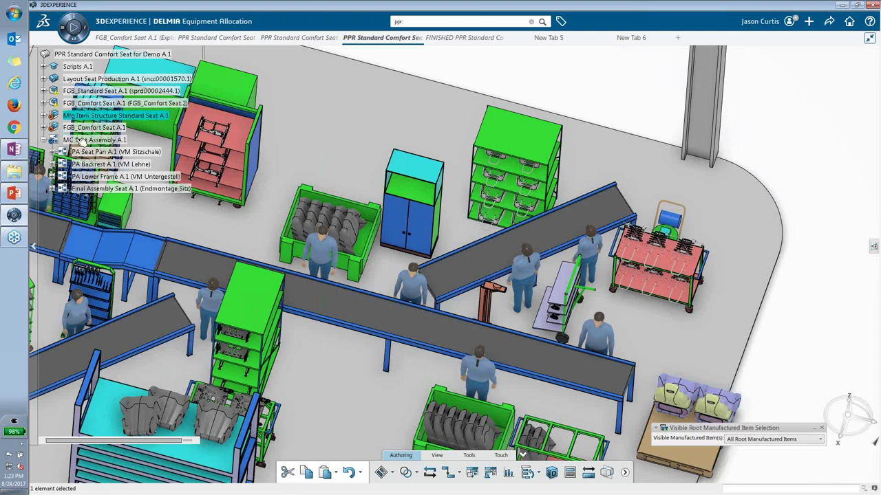
pyautogui.click(52, 177)
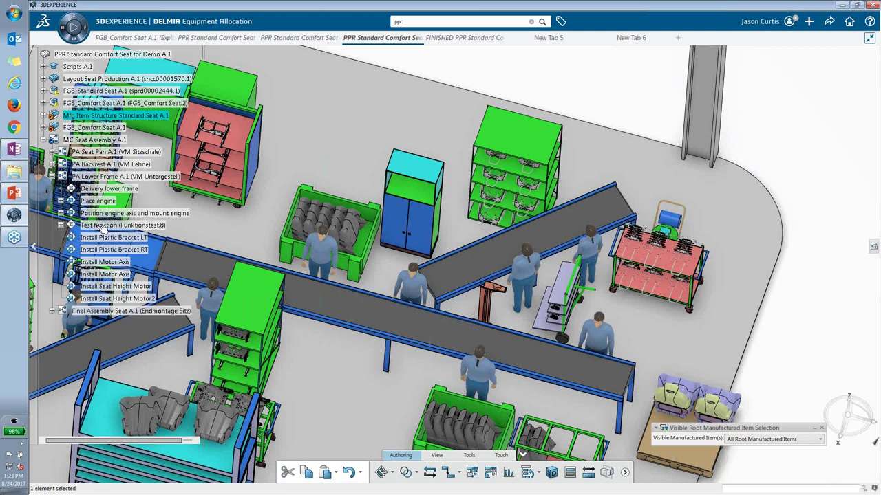
pyautogui.click(60, 201)
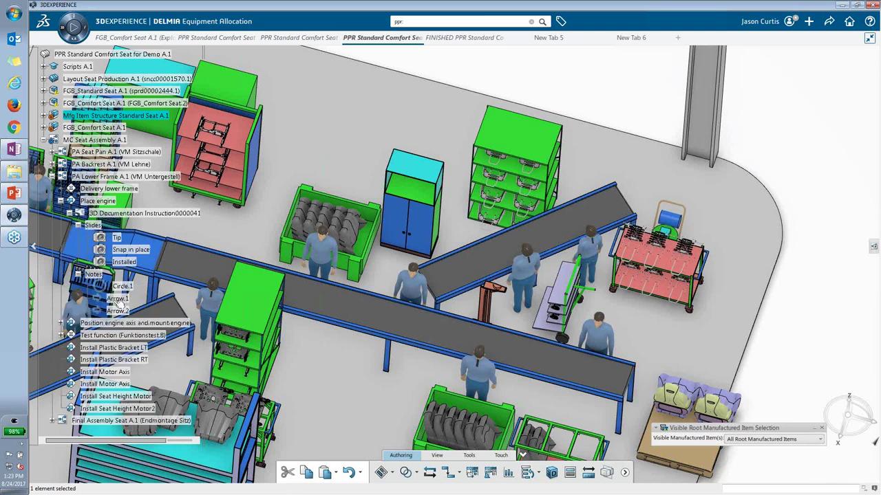
pyautogui.click(60, 201)
pyautogui.click(52, 177)
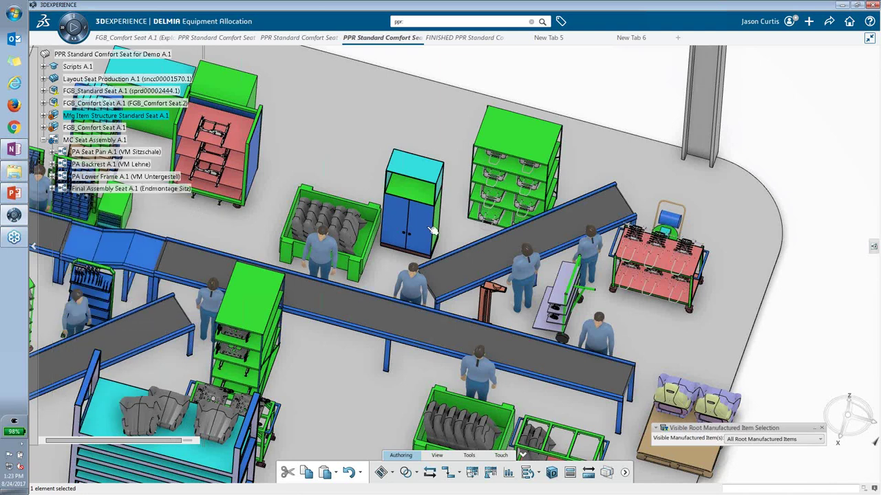